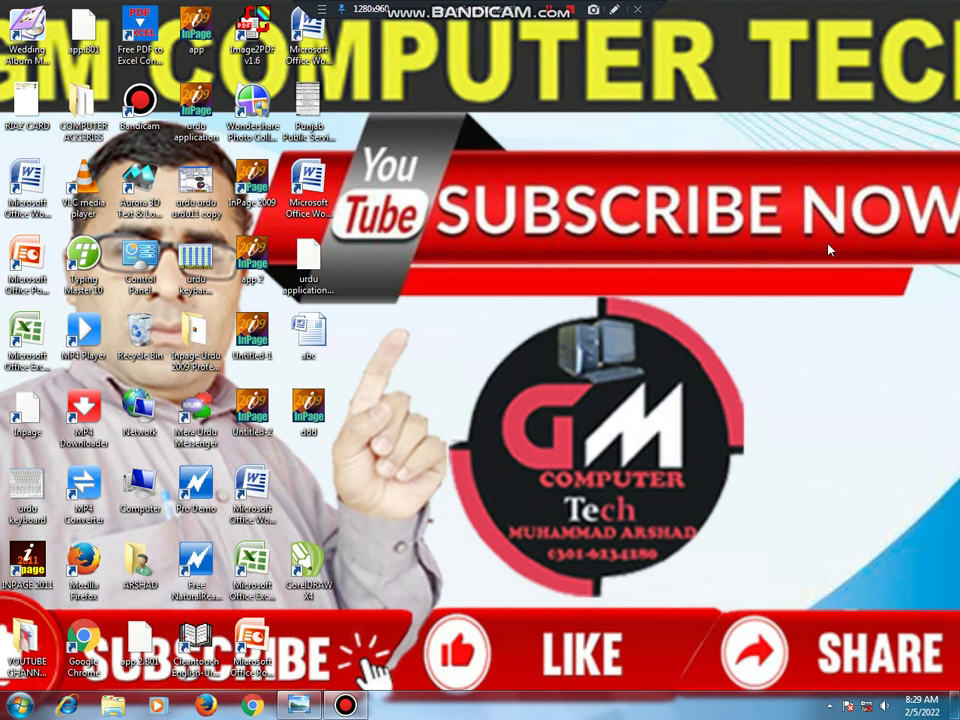
Mute the computer's sound from the taskbar volume control
click(884, 705)
scroll(884, 592, up, 3)
scroll(884, 592, up, 2)
scroll(884, 592, up, 5)
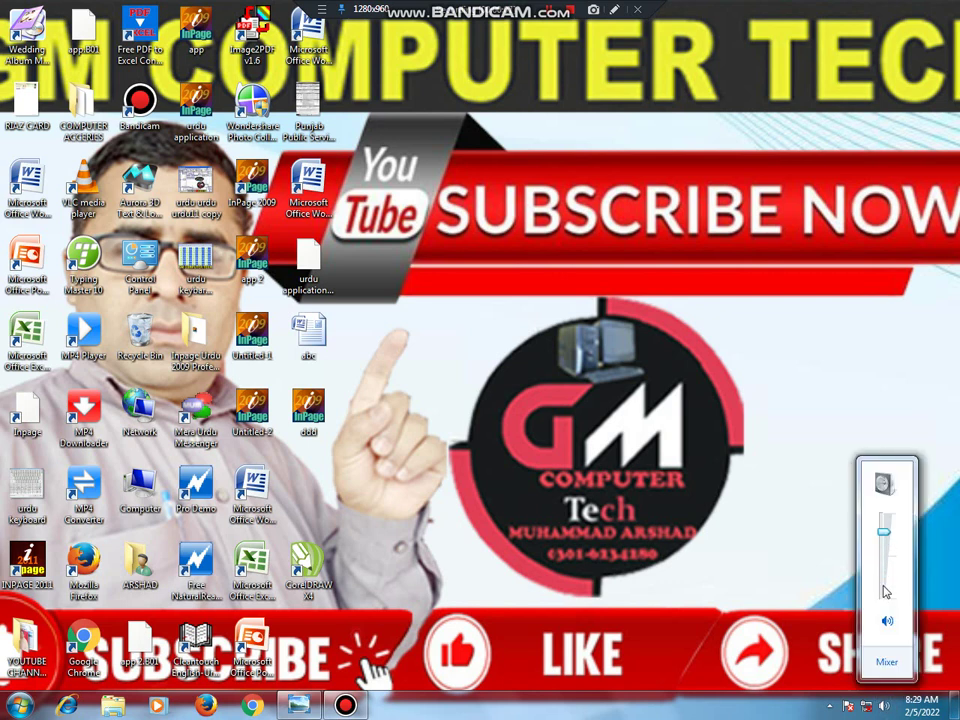
scroll(884, 592, up, 4)
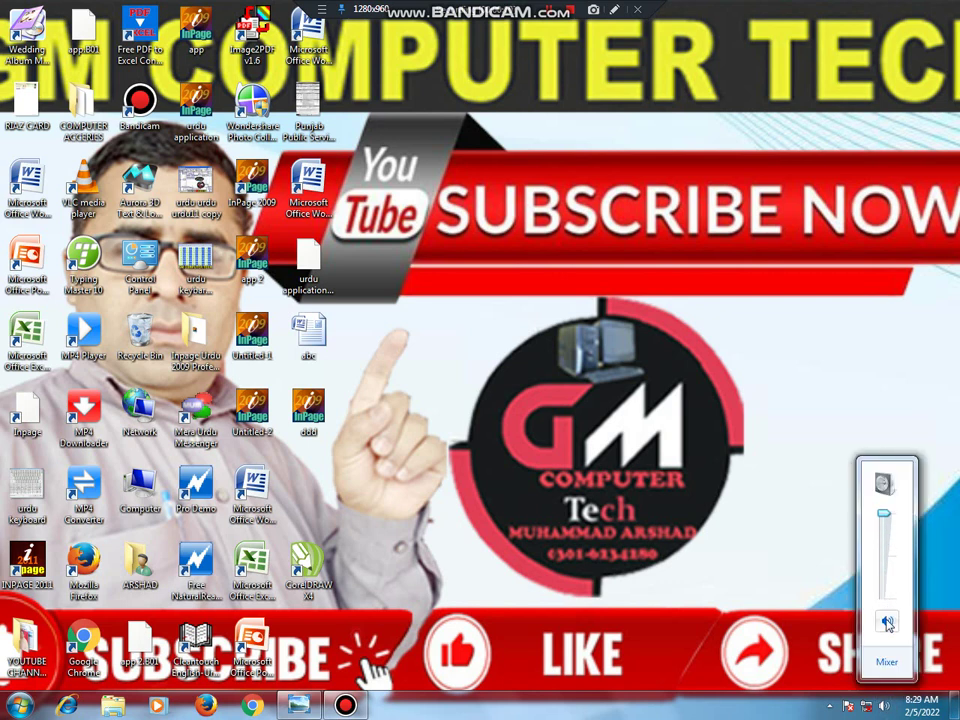
click(887, 621)
click(698, 574)
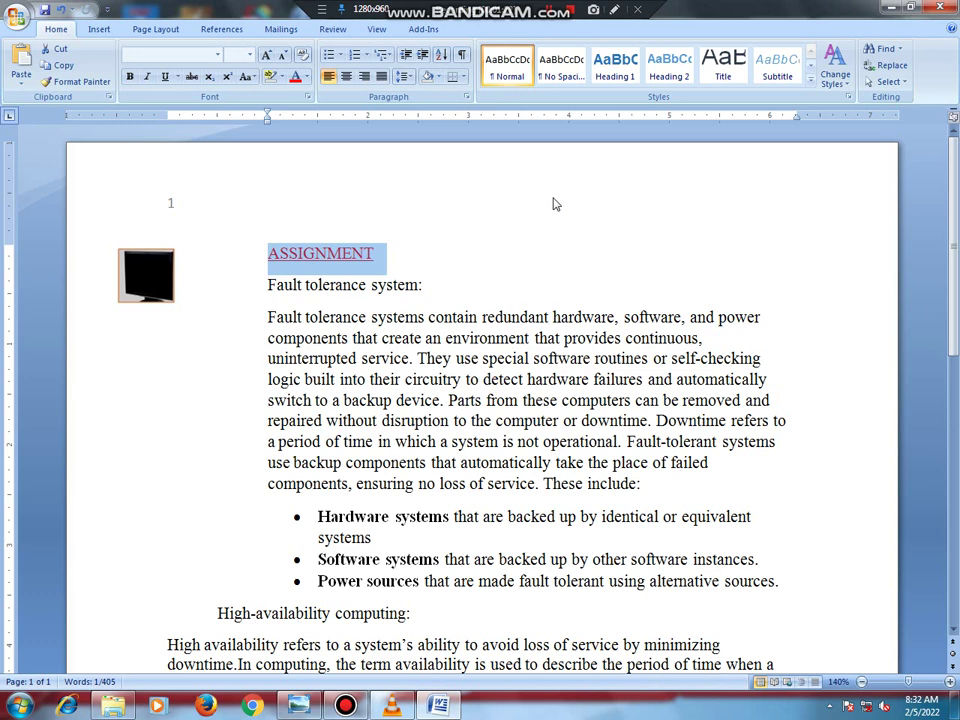
Switch the ribbon to the Insert tab to reach the header and footer commands
click(100, 29)
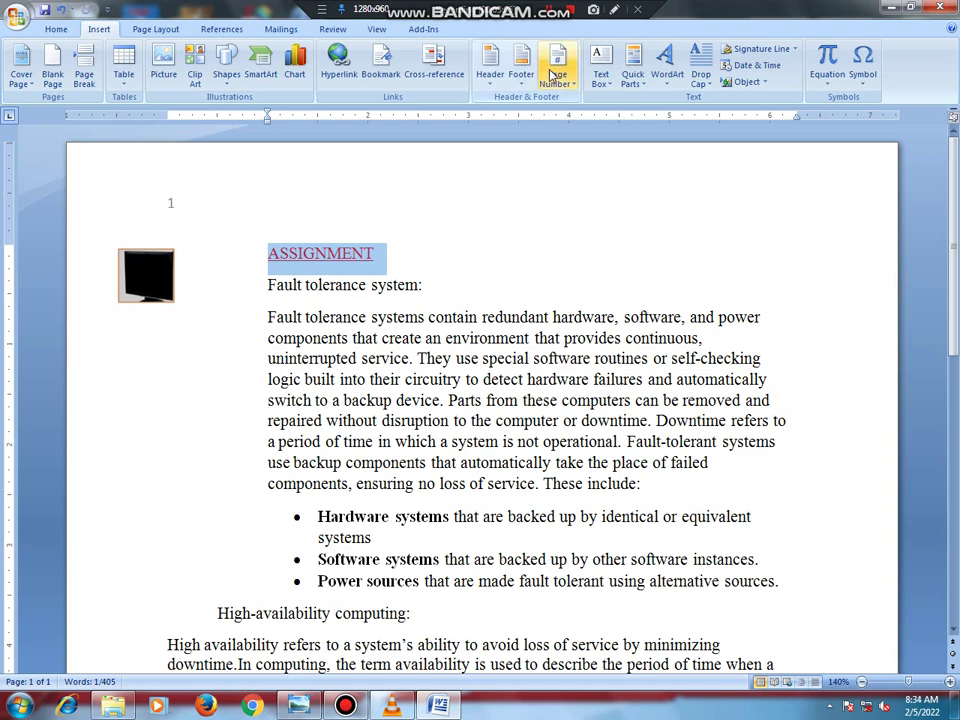
Insert the built-in Mod (Even Page) header from the Header gallery
click(489, 82)
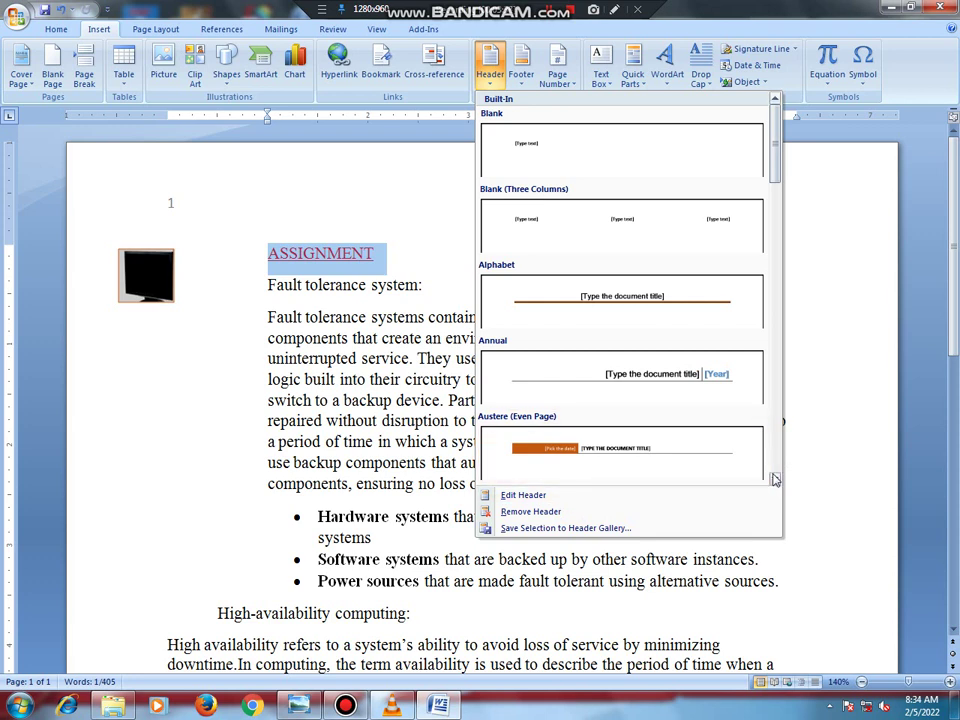
drag(775, 480, 775, 480)
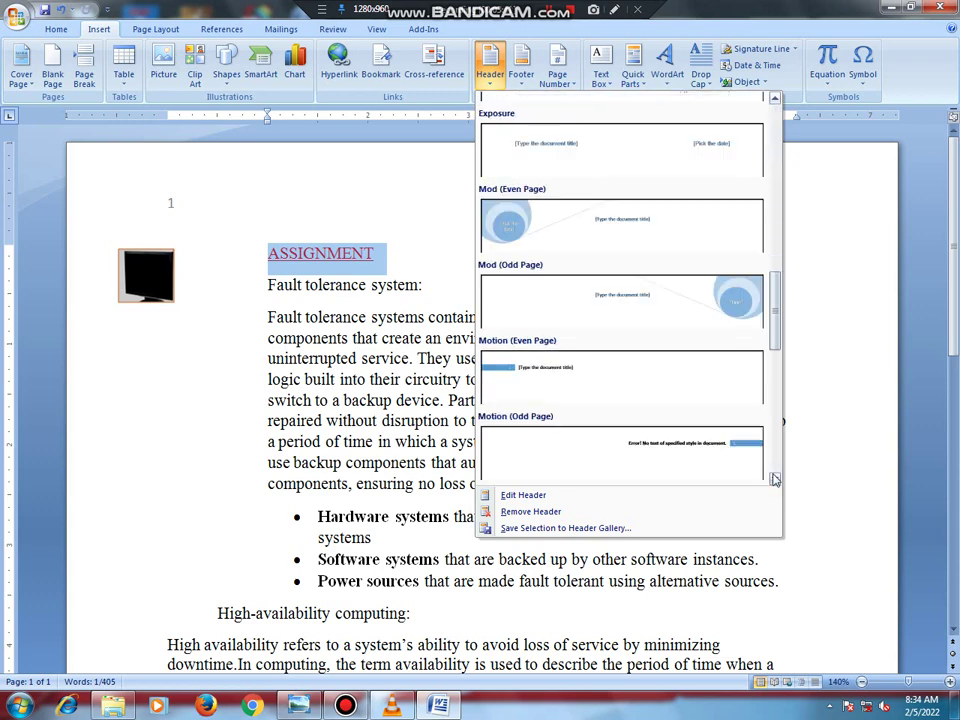
click(626, 246)
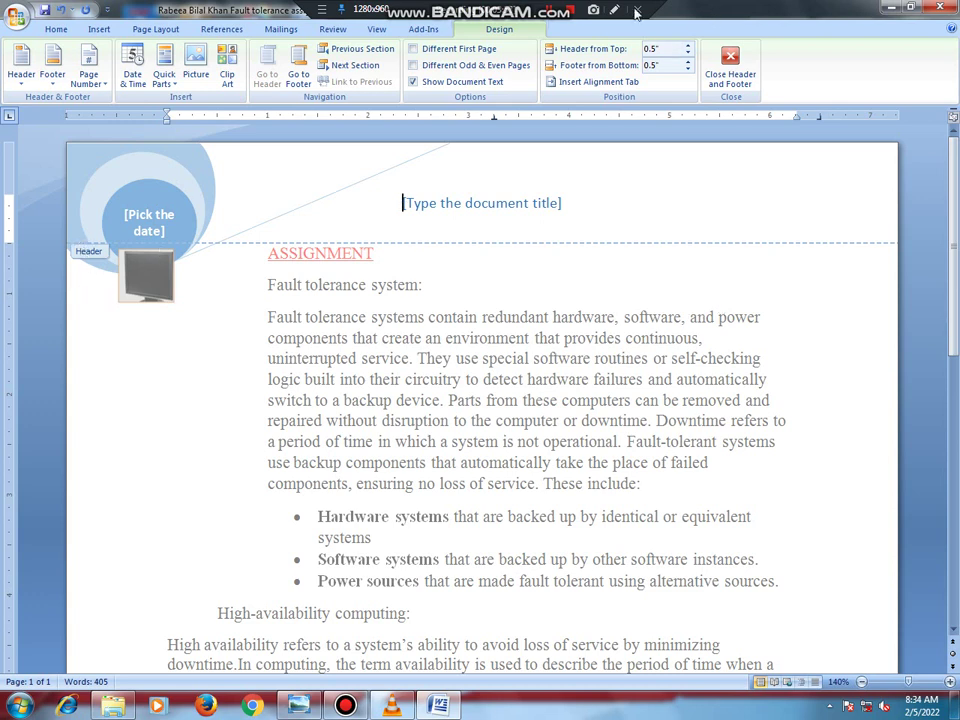
click(615, 11)
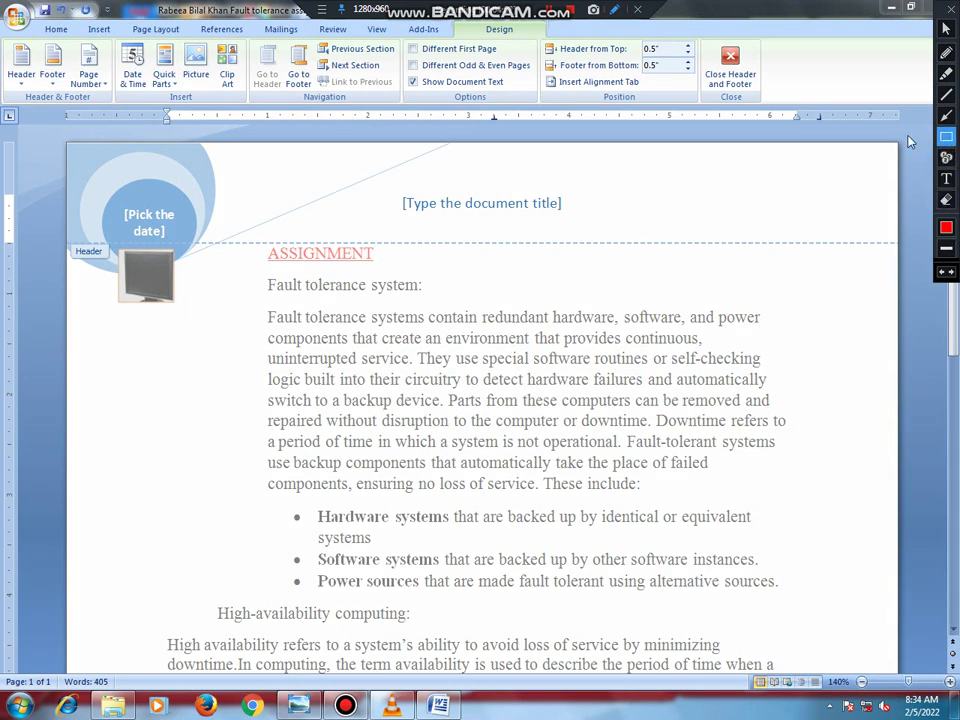
drag(41, 126, 915, 277)
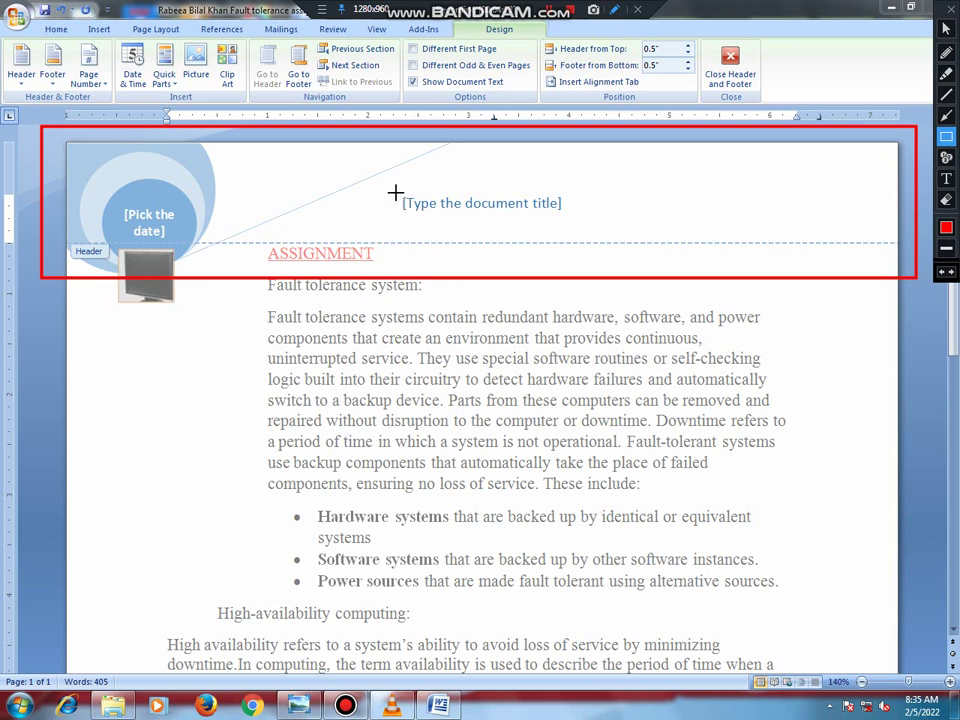
drag(393, 184, 568, 213)
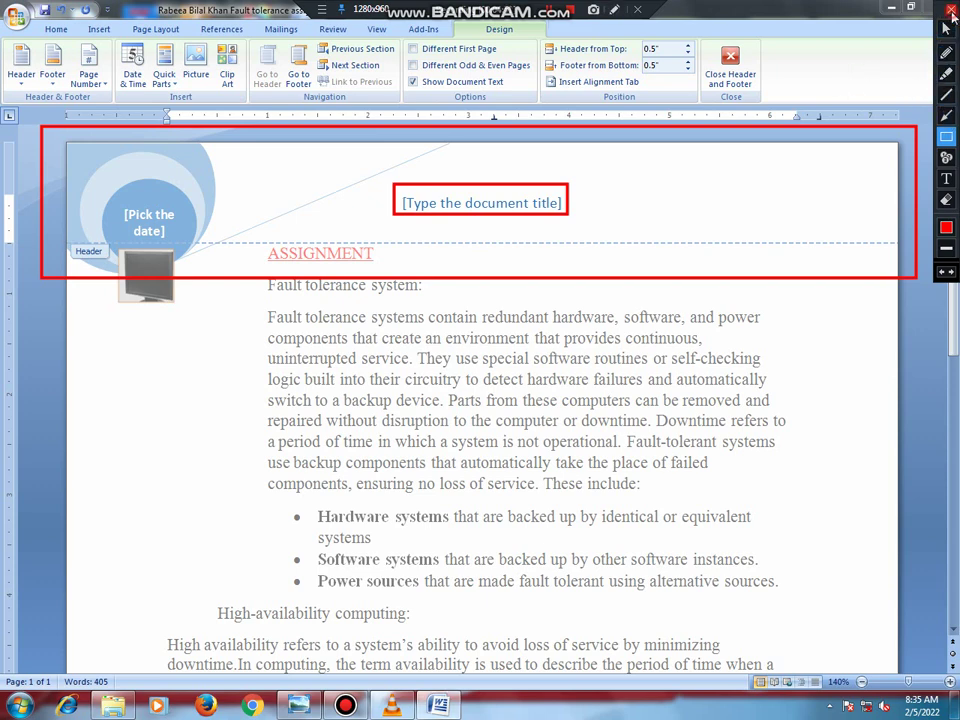
click(946, 28)
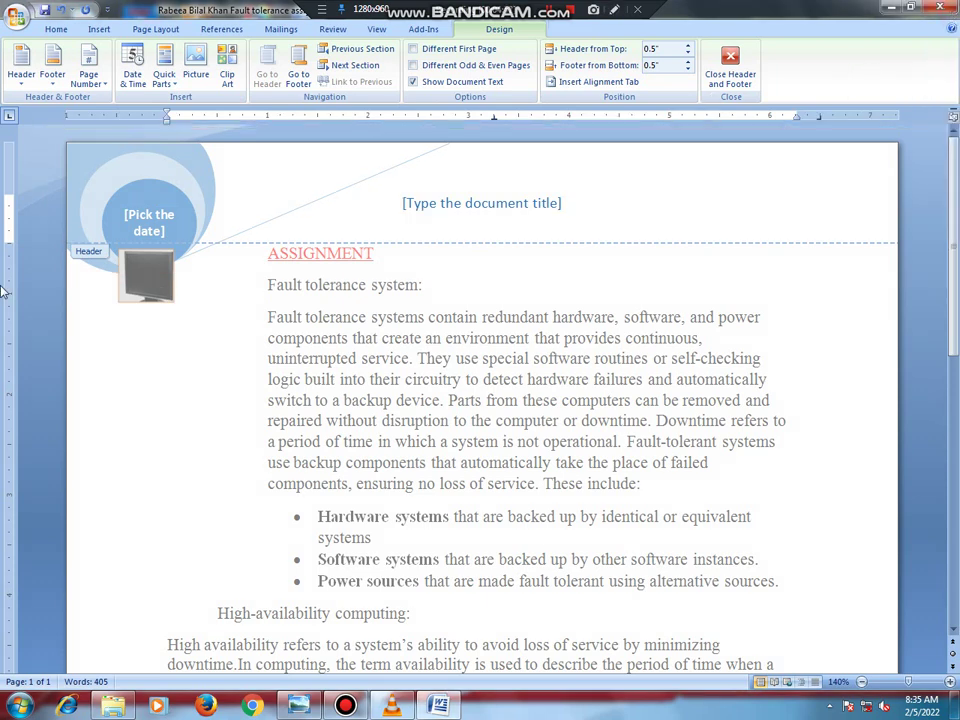
Pick February 5, 2022 in the header date picker so it shows Feb. 5, then close the header
click(178, 222)
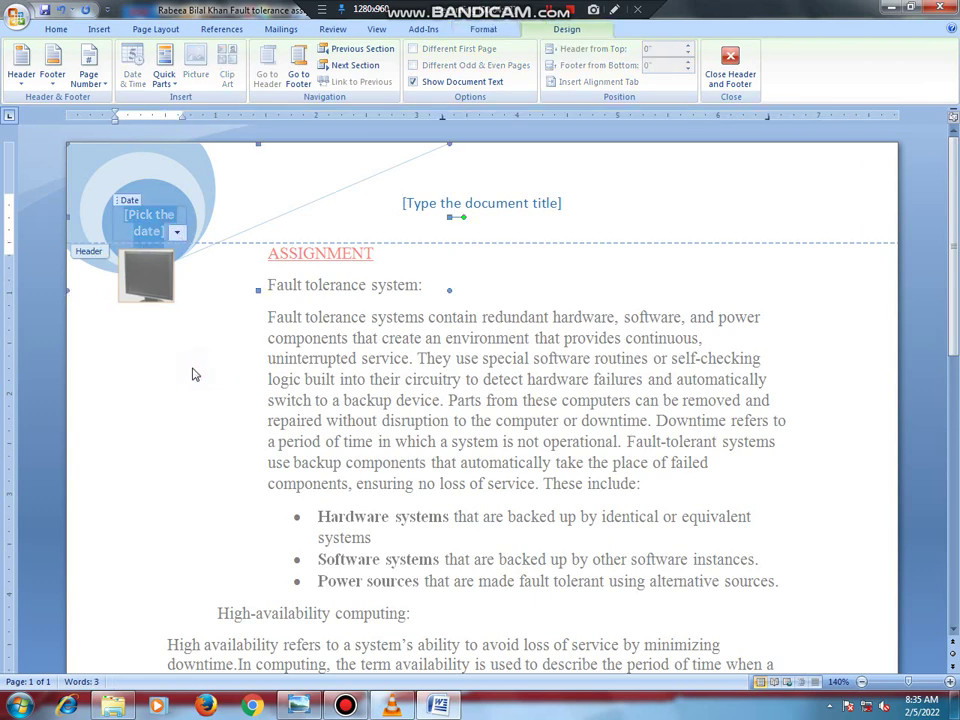
click(177, 232)
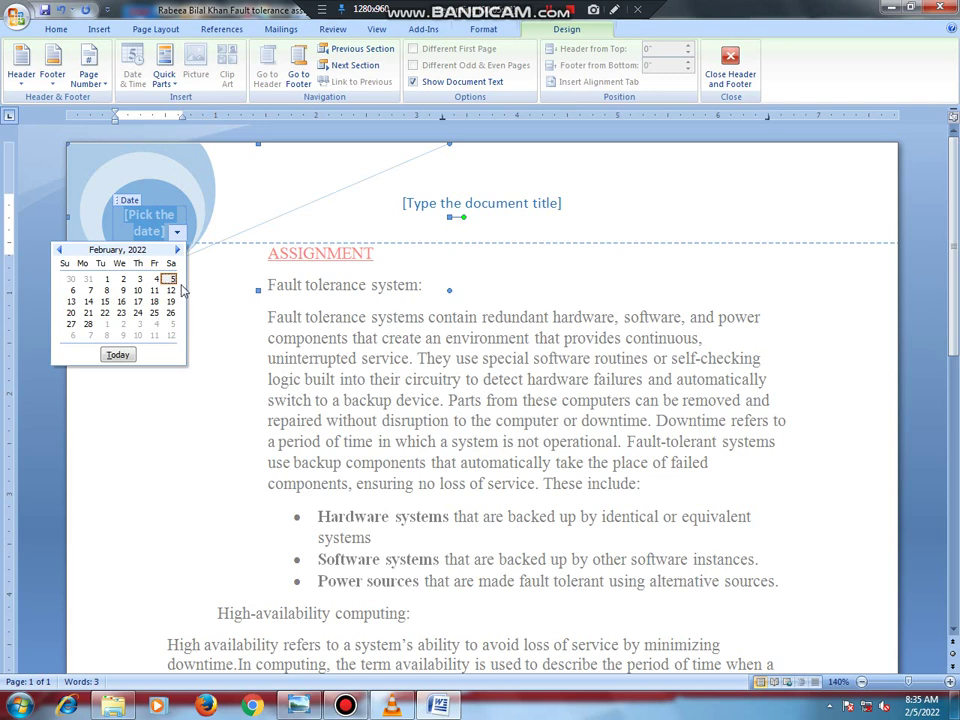
click(171, 279)
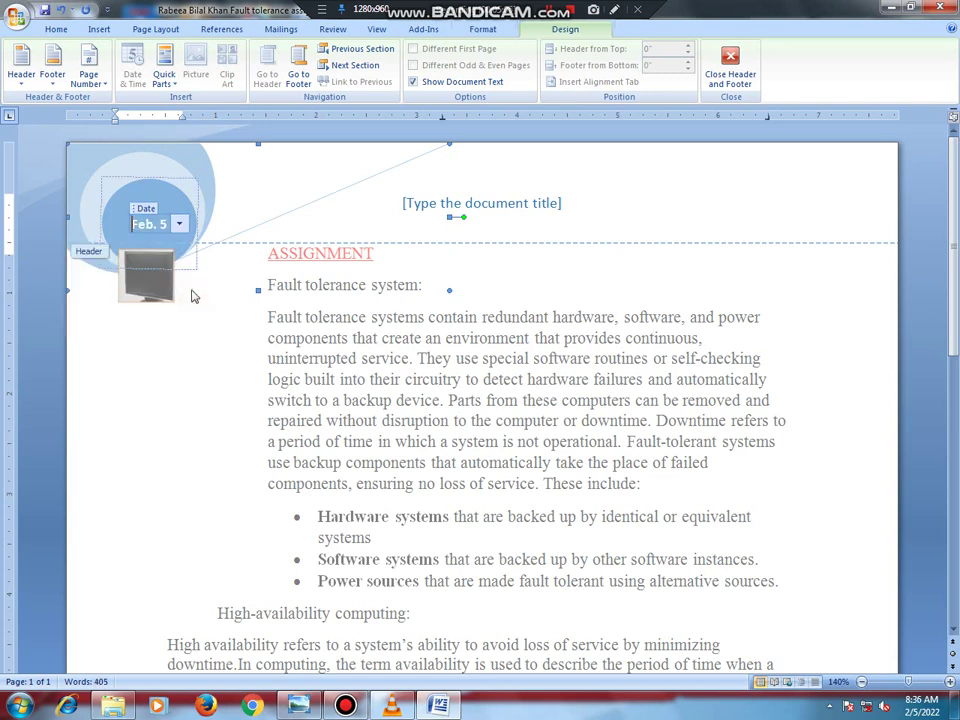
click(182, 381)
scroll(183, 385, down, 8)
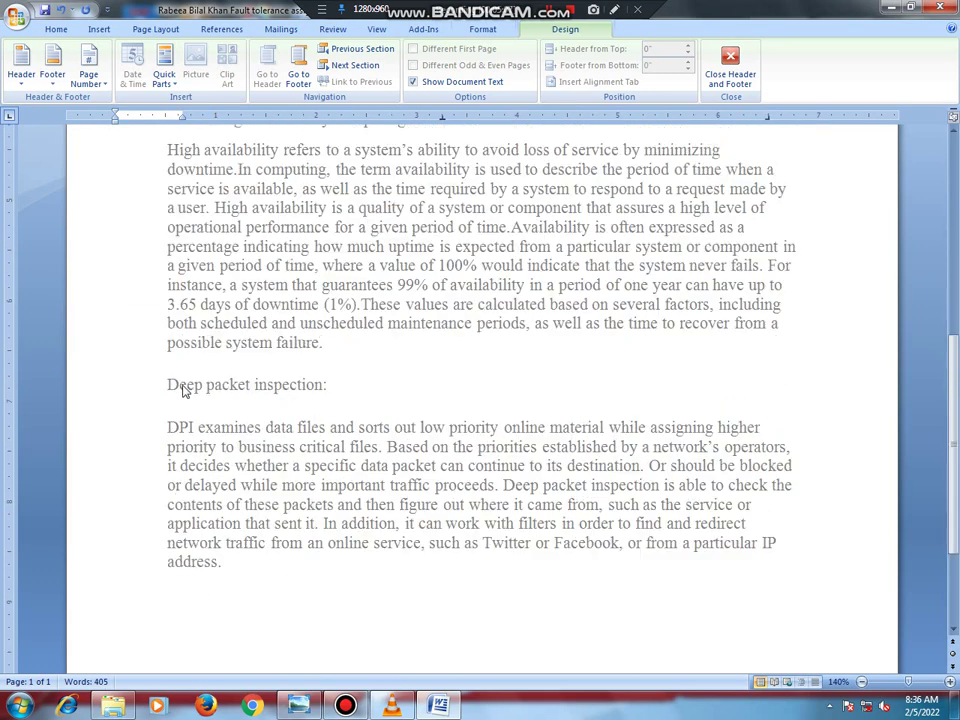
scroll(183, 385, down, 4)
scroll(183, 387, up, 4)
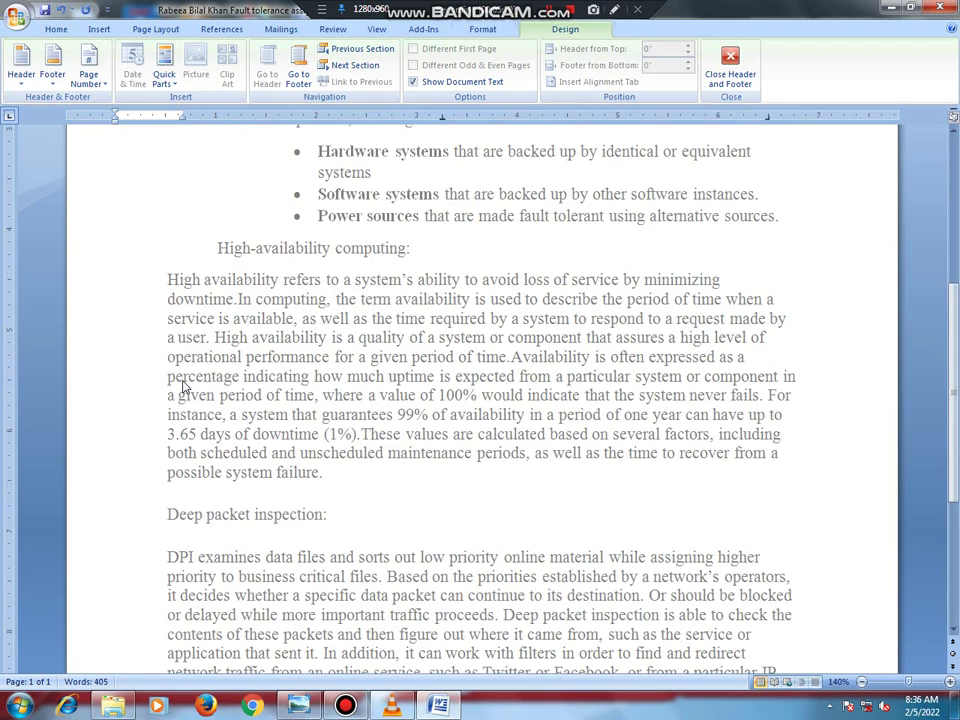
scroll(183, 385, up, 8)
double_click(183, 380)
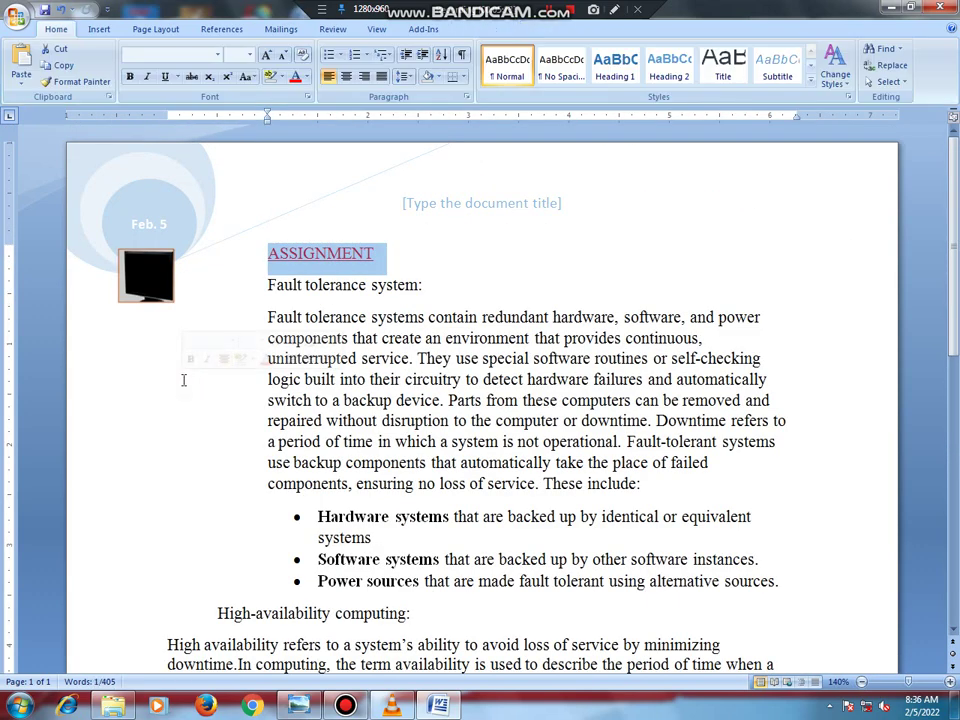
Replace the [Type the document title] placeholder with 'PAKISTAN HISTORY' and close the header
double_click(165, 205)
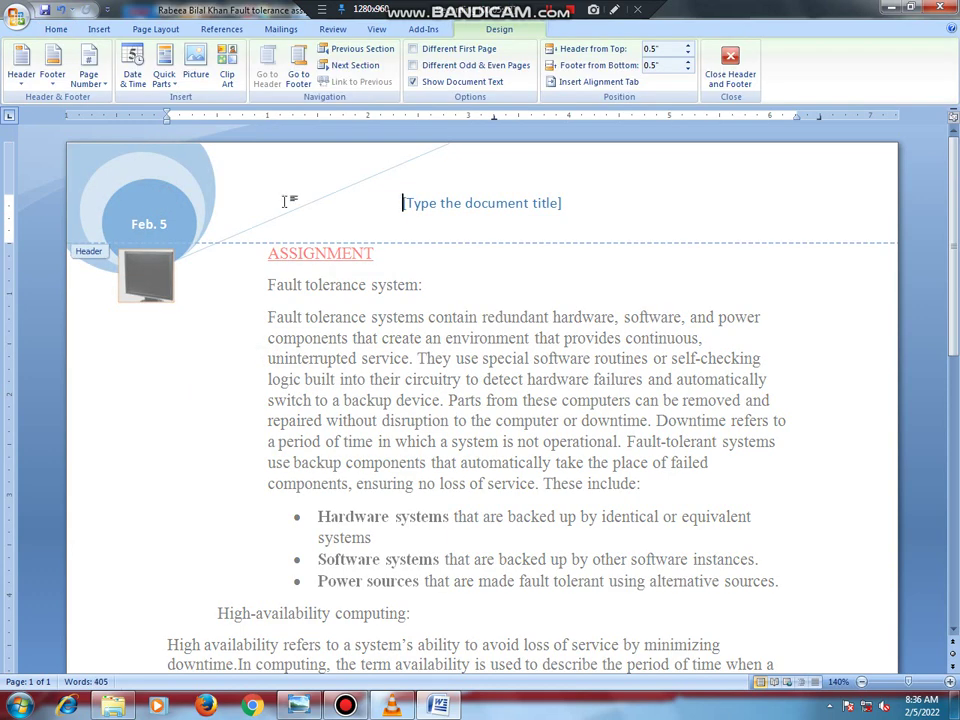
click(563, 206)
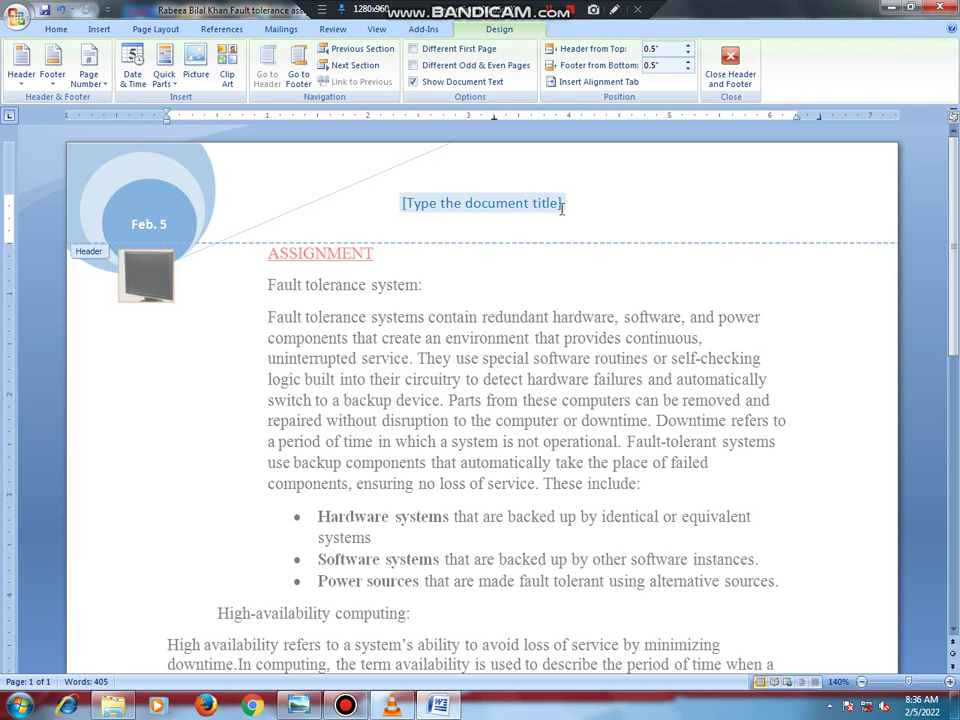
click(560, 204)
key(BackSpace)
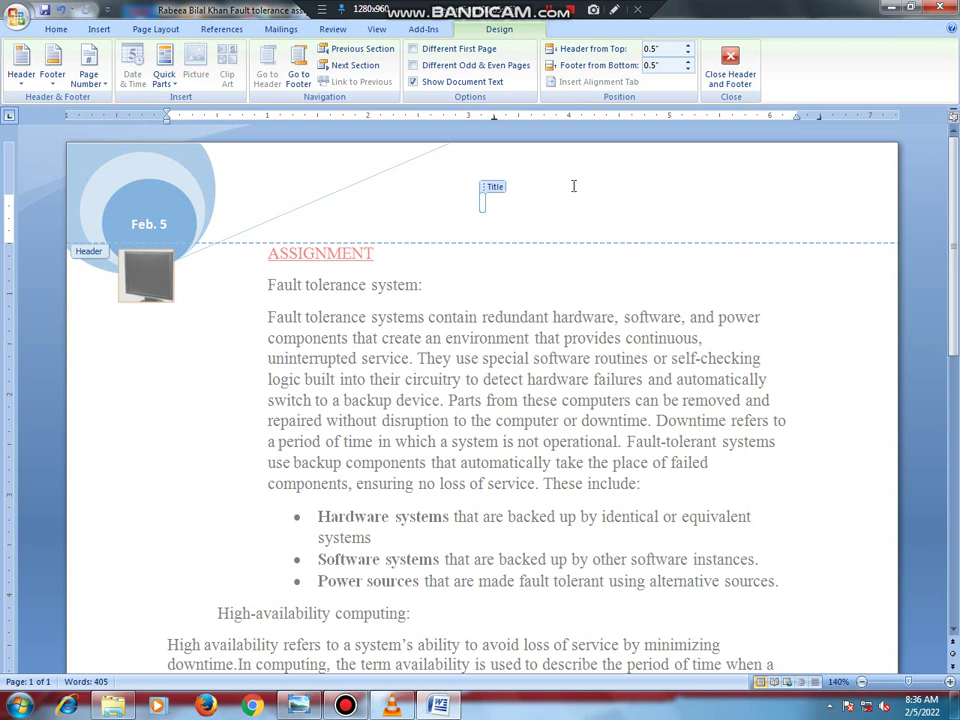
text(PAK)
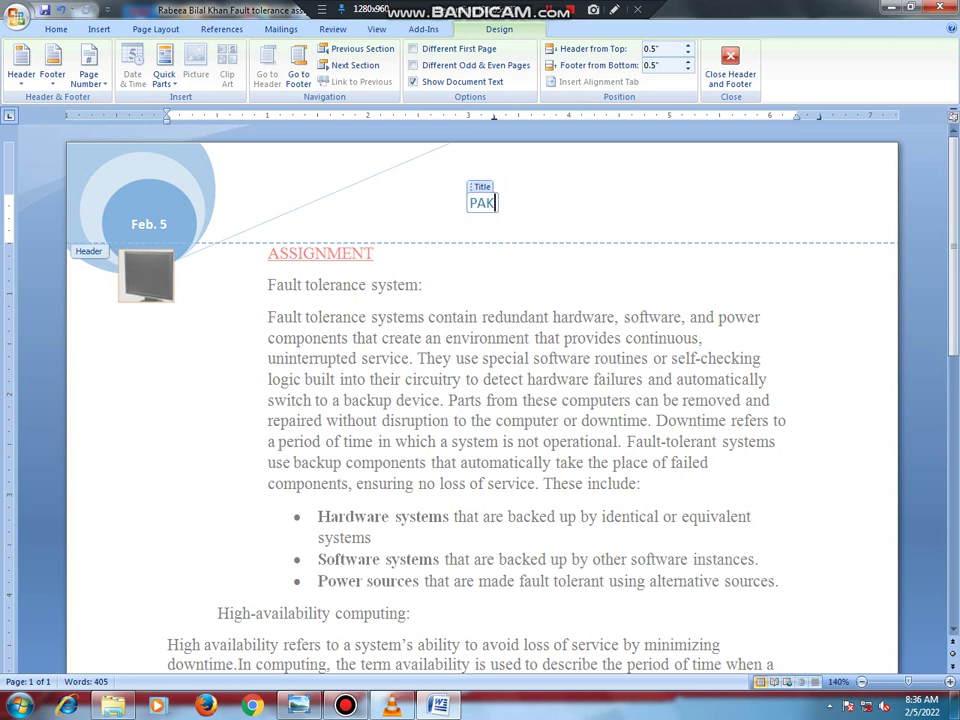
text(ISTA)
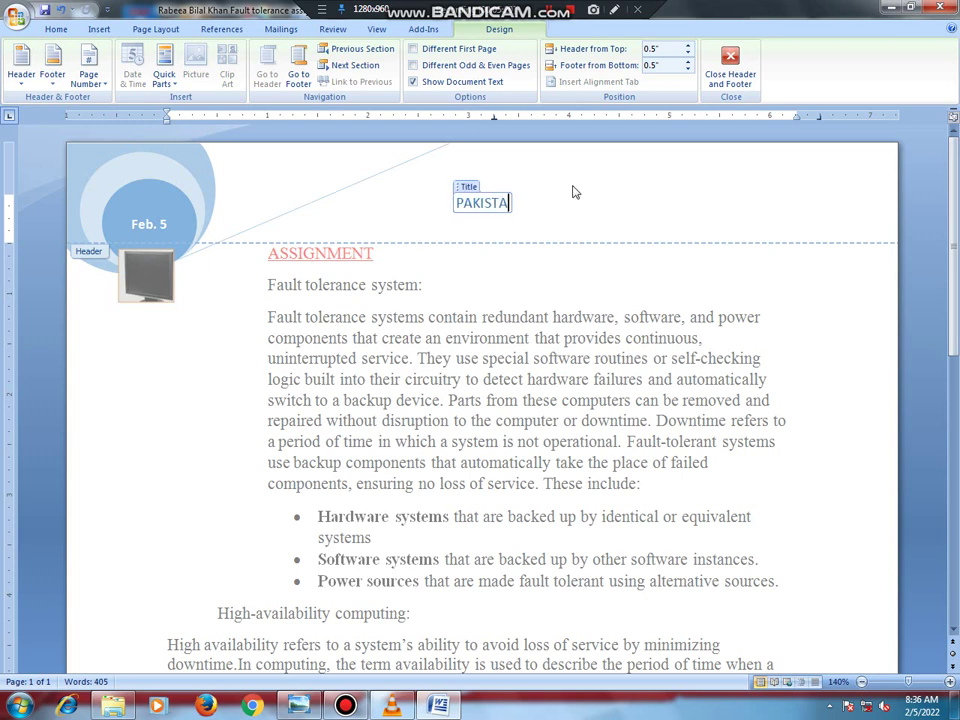
text(N)
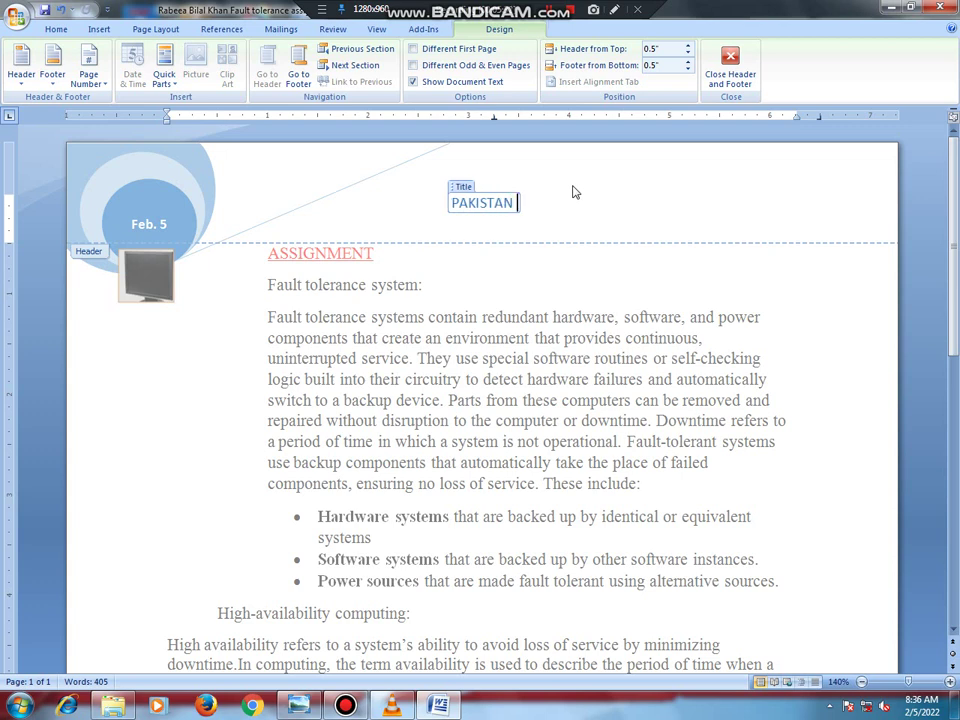
text( H)
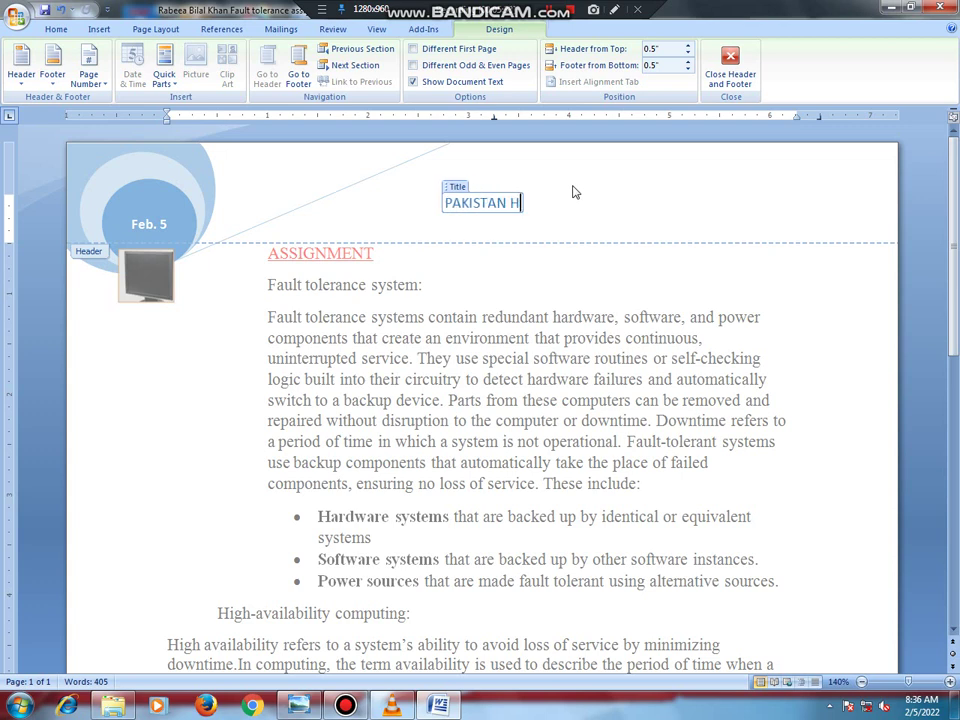
text(IST)
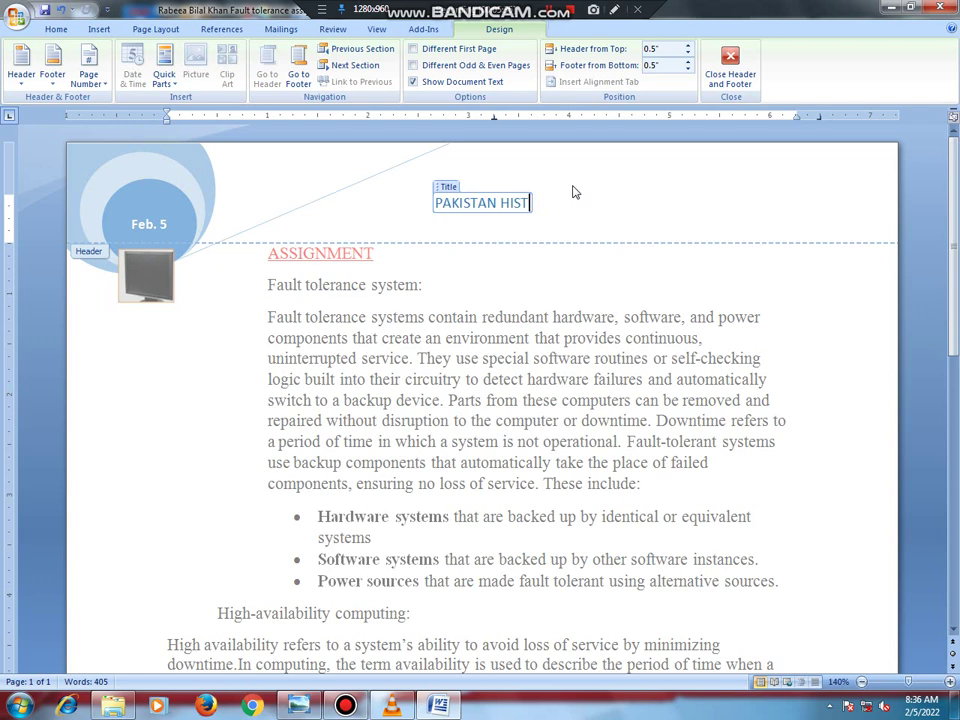
text(ORY)
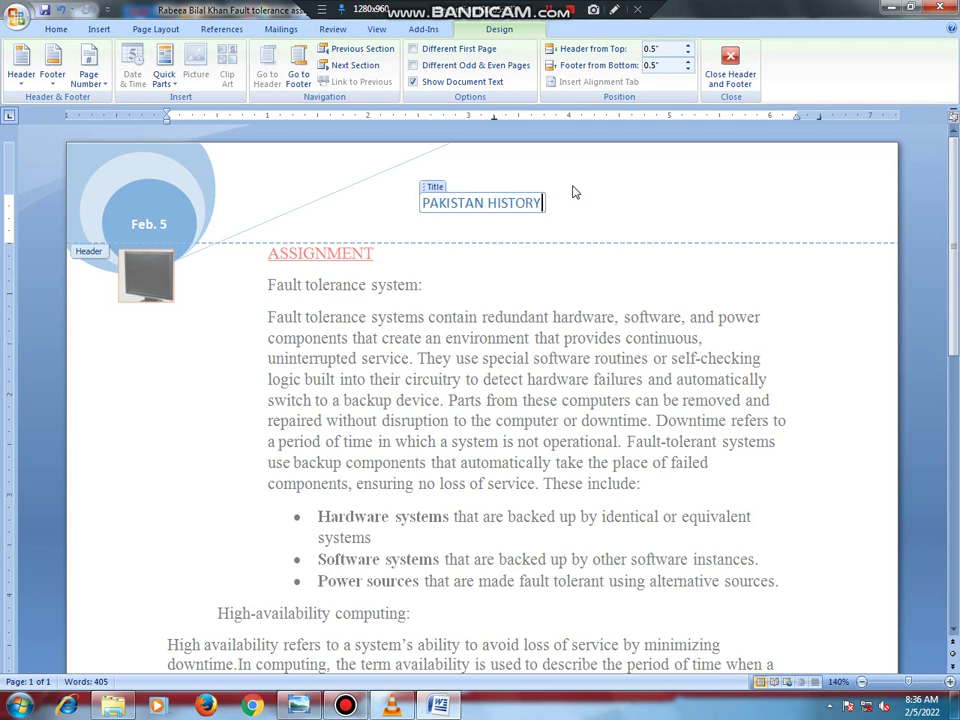
double_click(563, 259)
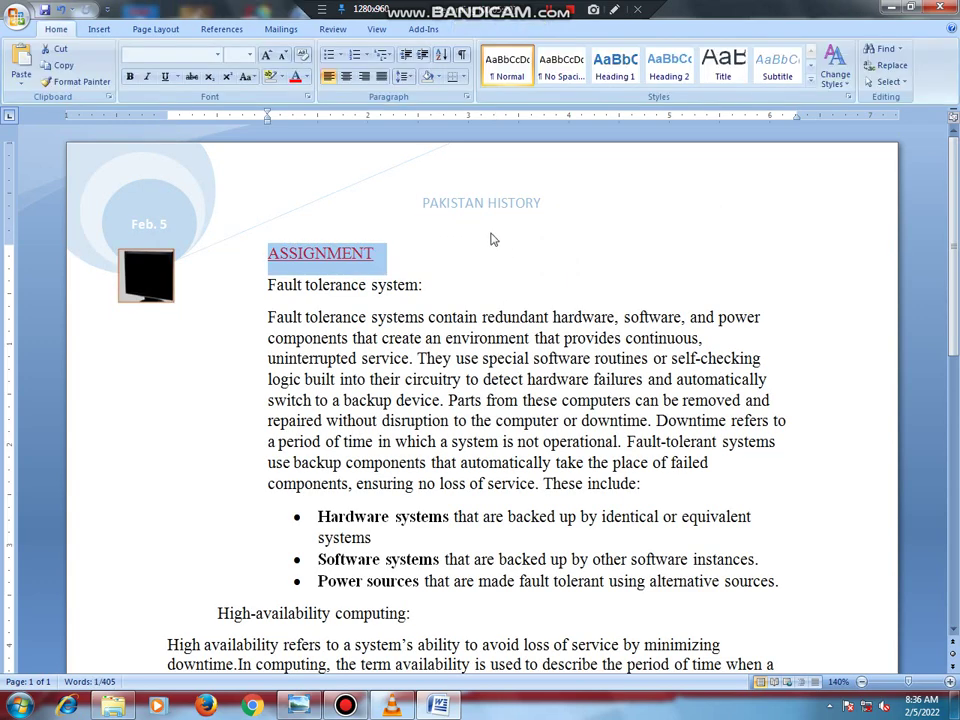
Paste the copied sections again on the empty line below the last paragraph
click(473, 279)
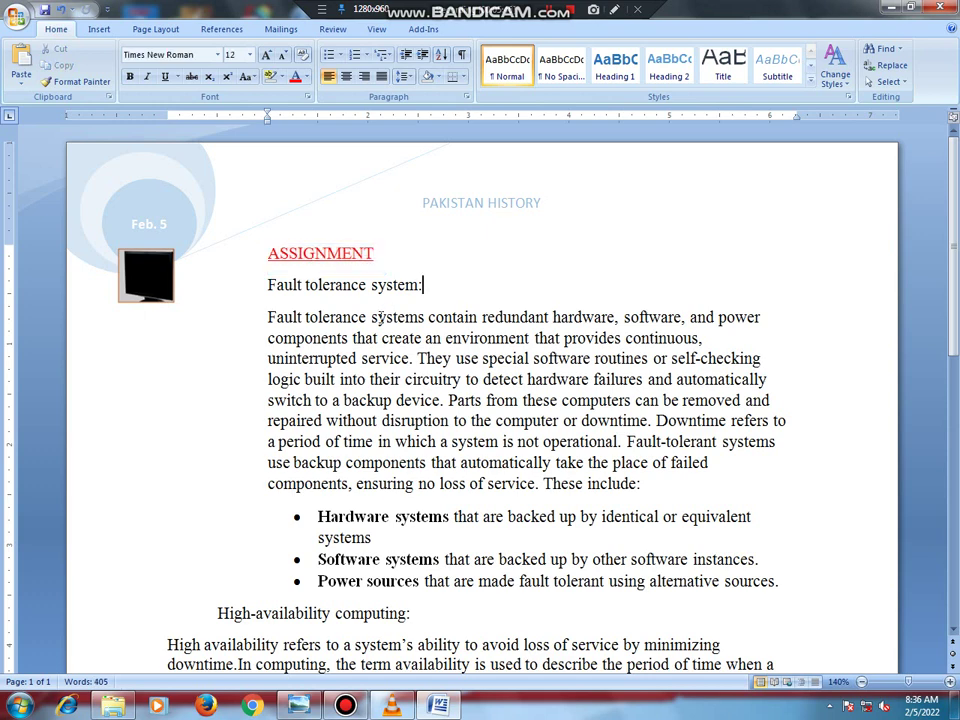
scroll(380, 318, down, 10)
scroll(380, 318, down, 1)
scroll(382, 330, up, 6)
scroll(383, 338, up, 3)
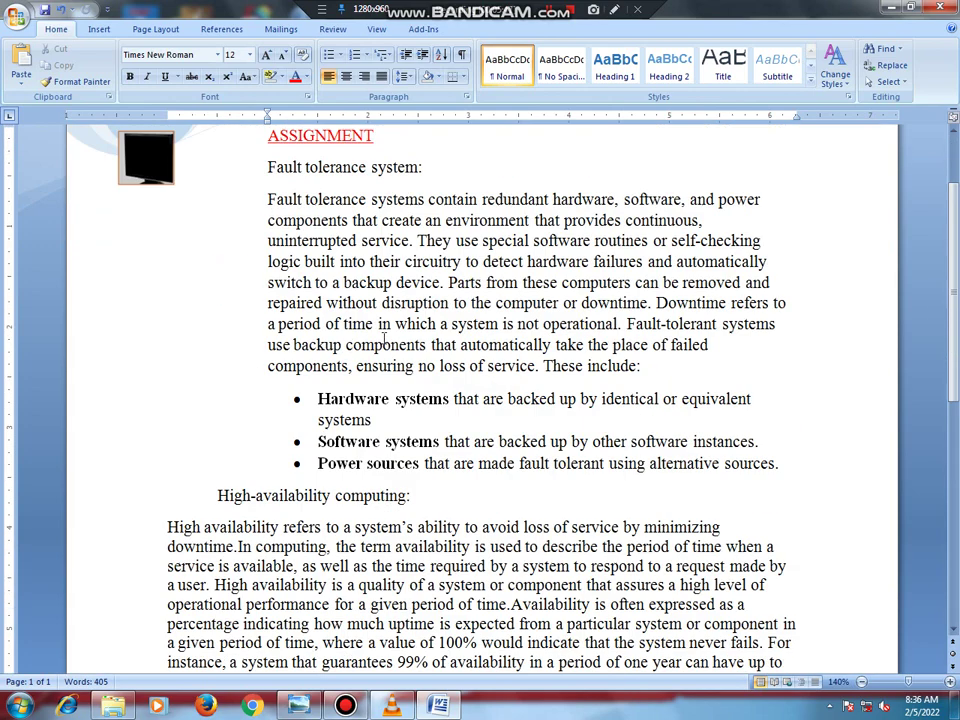
scroll(383, 338, down, 5)
scroll(383, 338, up, 5)
mouse_move(267, 167)
mouse_down()
mouse_move(388, 390)
mouse_move(508, 426)
mouse_up()
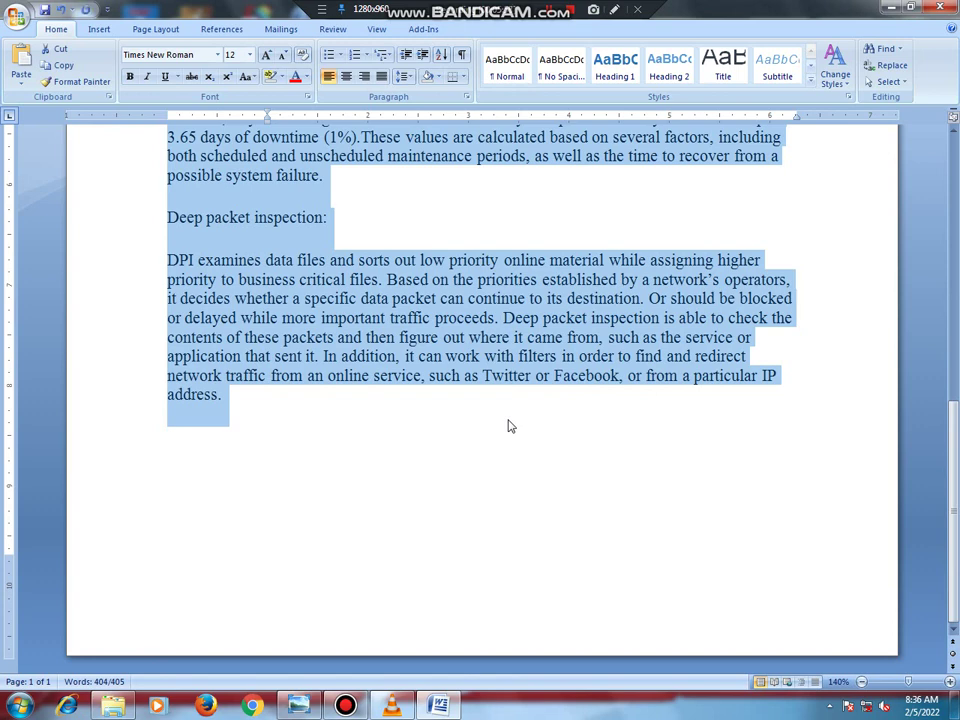
click(358, 455)
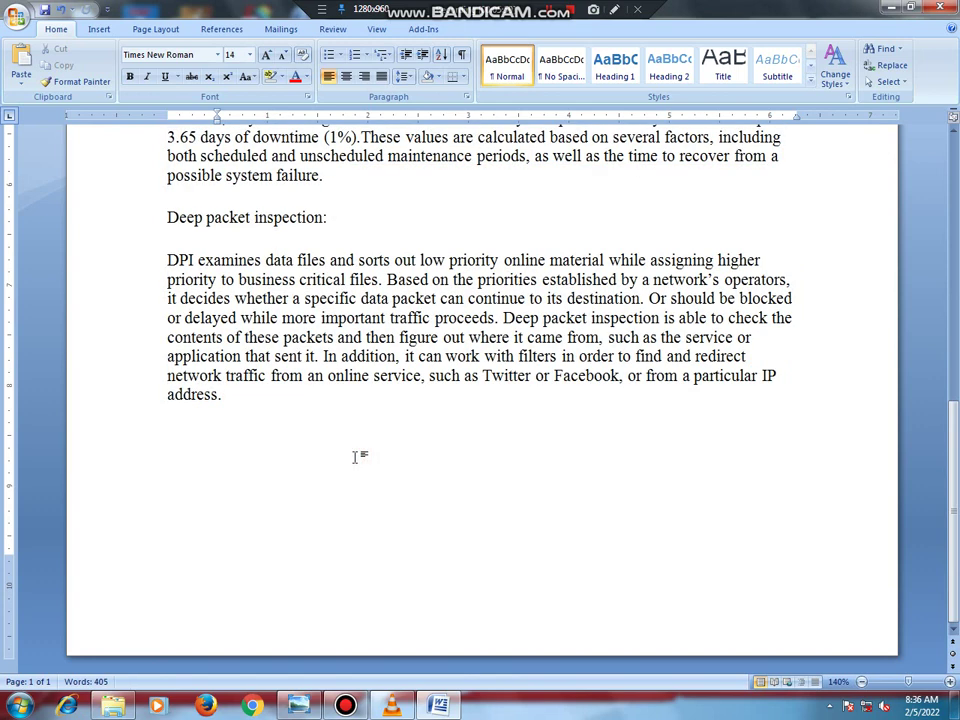
key(ctrl+v)
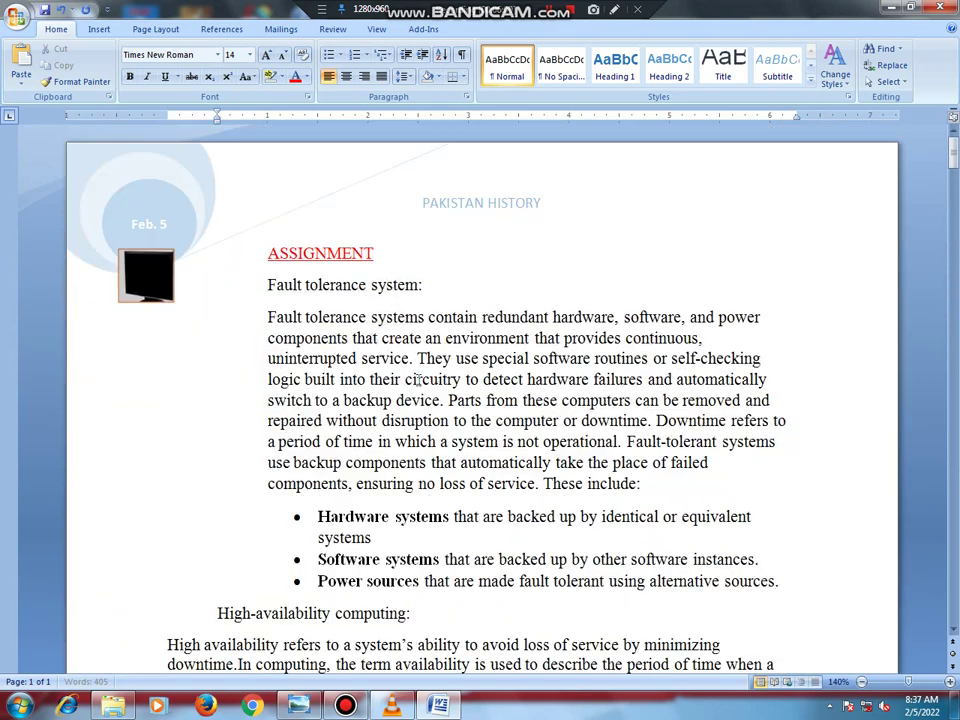
Scroll through all seven pages to check the PAKISTAN HISTORY header on each
scroll(440, 210, down, 5)
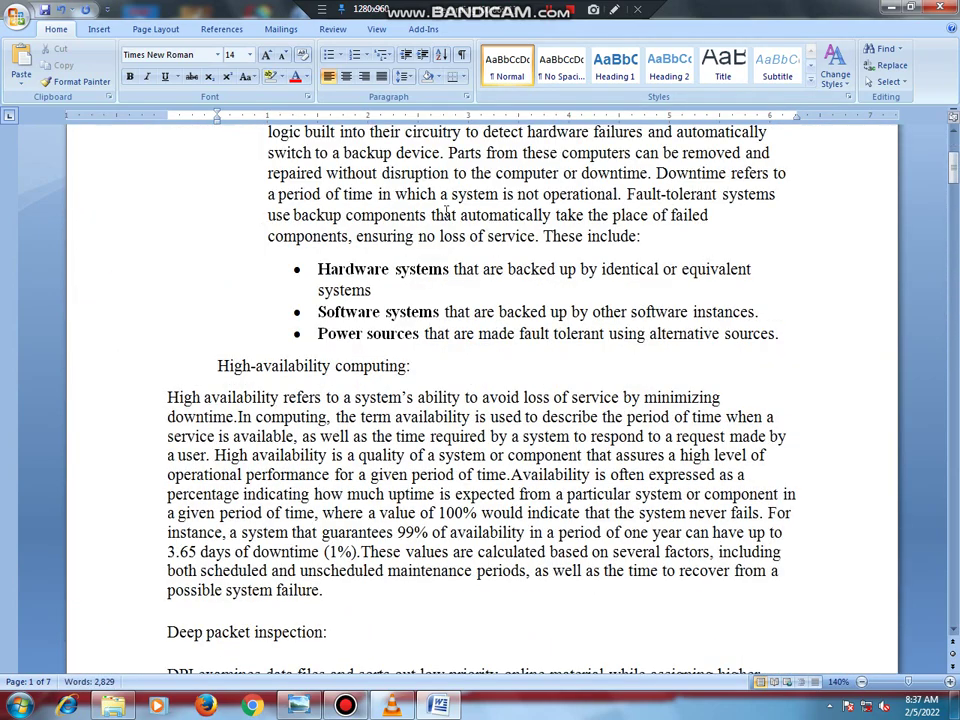
scroll(446, 211, down, 6)
scroll(447, 212, down, 2)
scroll(445, 212, down, 2)
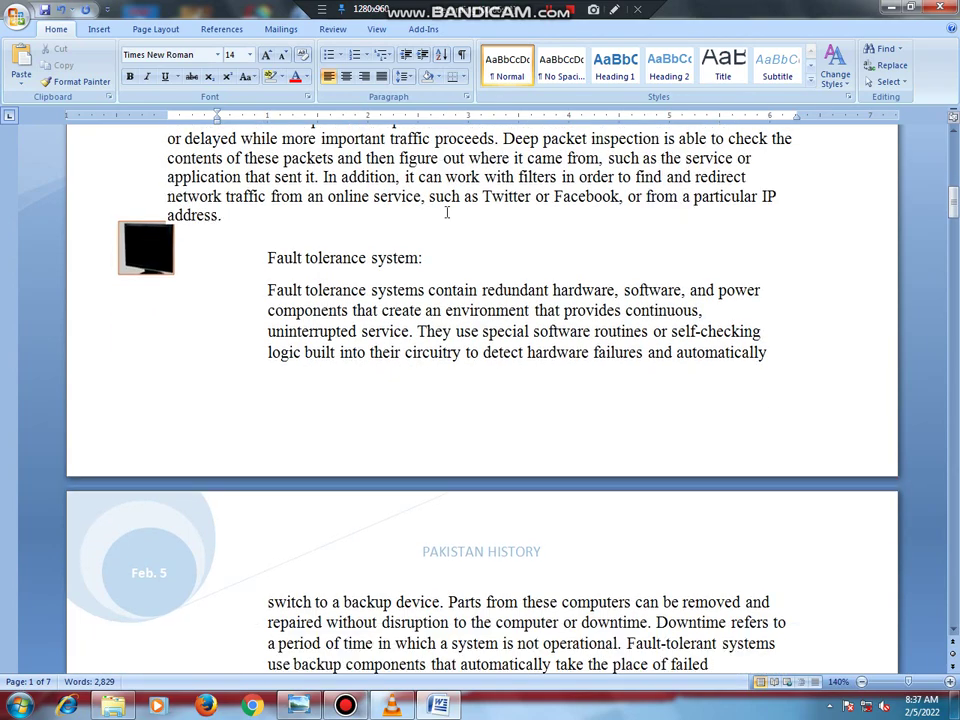
scroll(445, 212, down, 3)
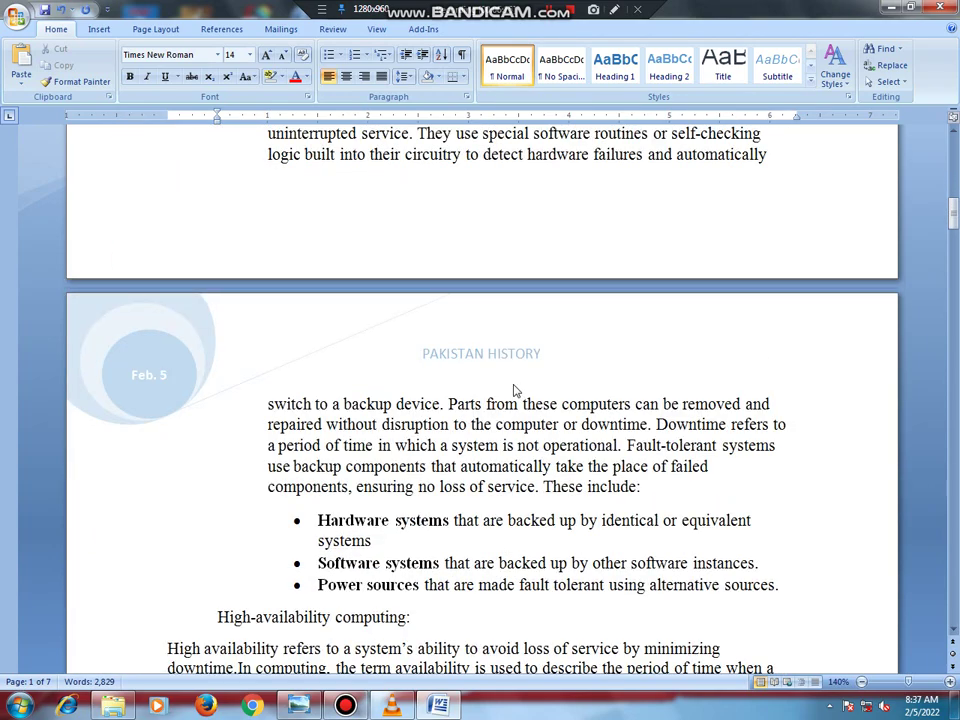
scroll(507, 376, down, 8)
scroll(507, 376, down, 4)
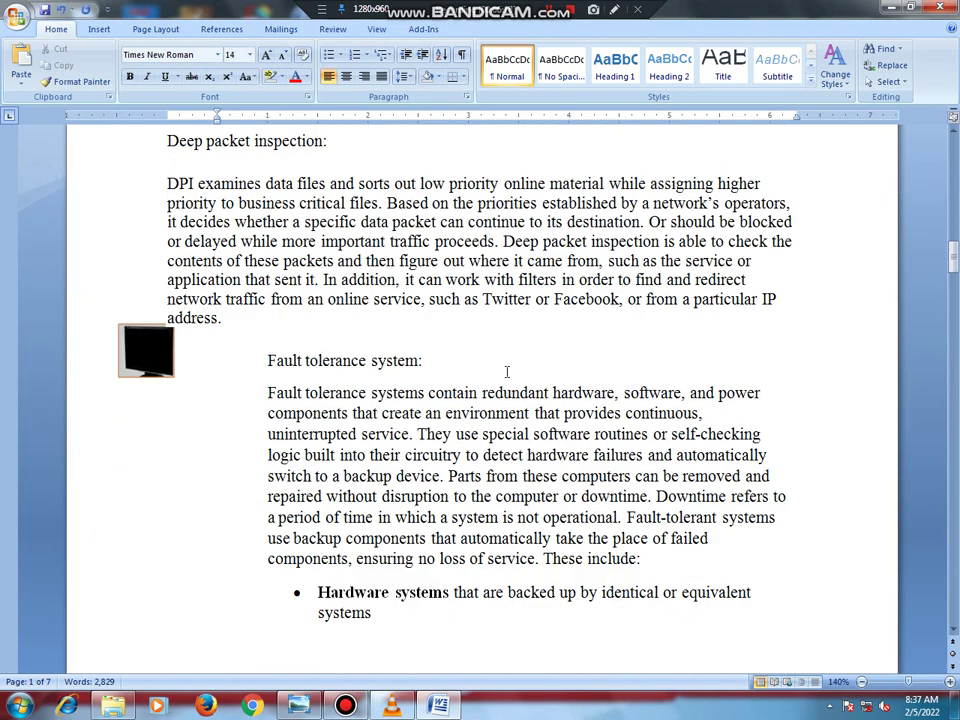
scroll(507, 376, down, 5)
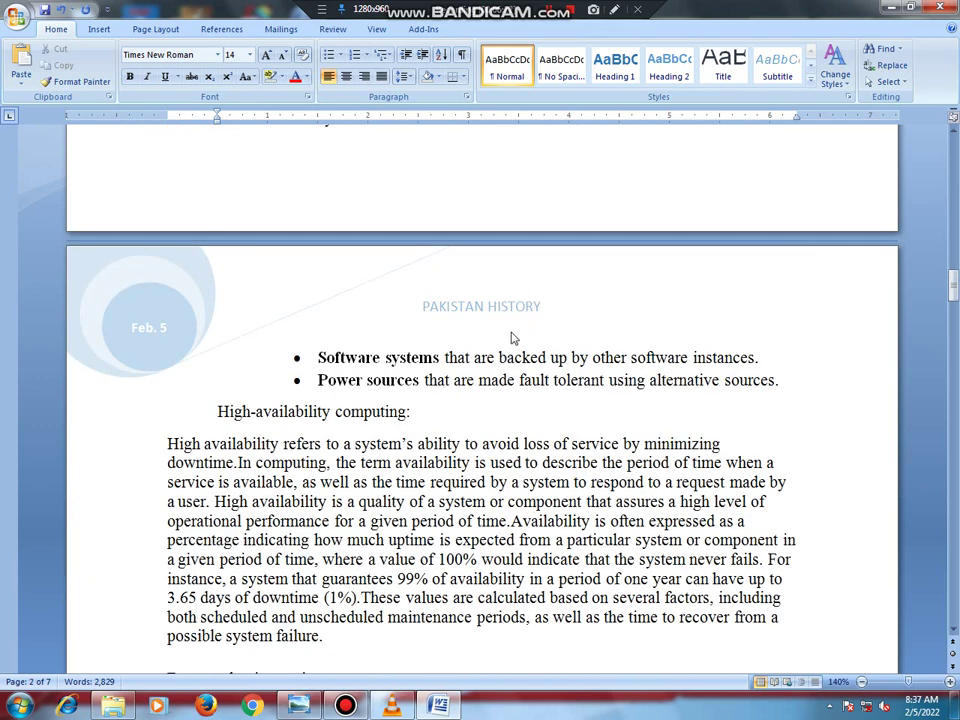
scroll(511, 338, down, 8)
scroll(505, 290, down, 7)
scroll(500, 229, down, 8)
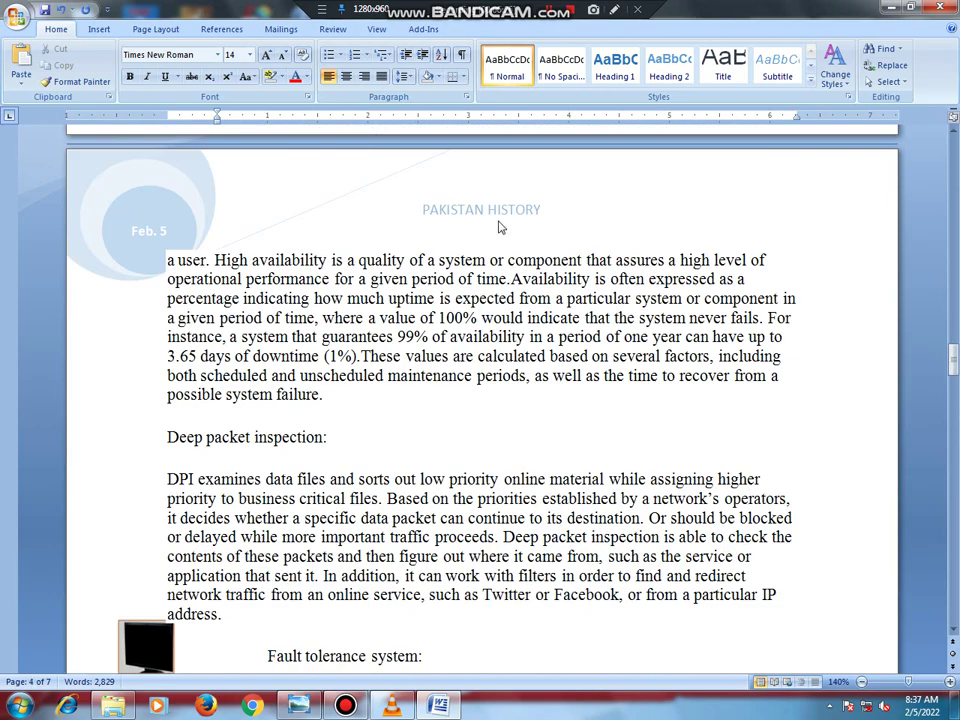
scroll(500, 228, down, 5)
scroll(495, 260, down, 10)
scroll(485, 330, down, 5)
scroll(467, 429, down, 1)
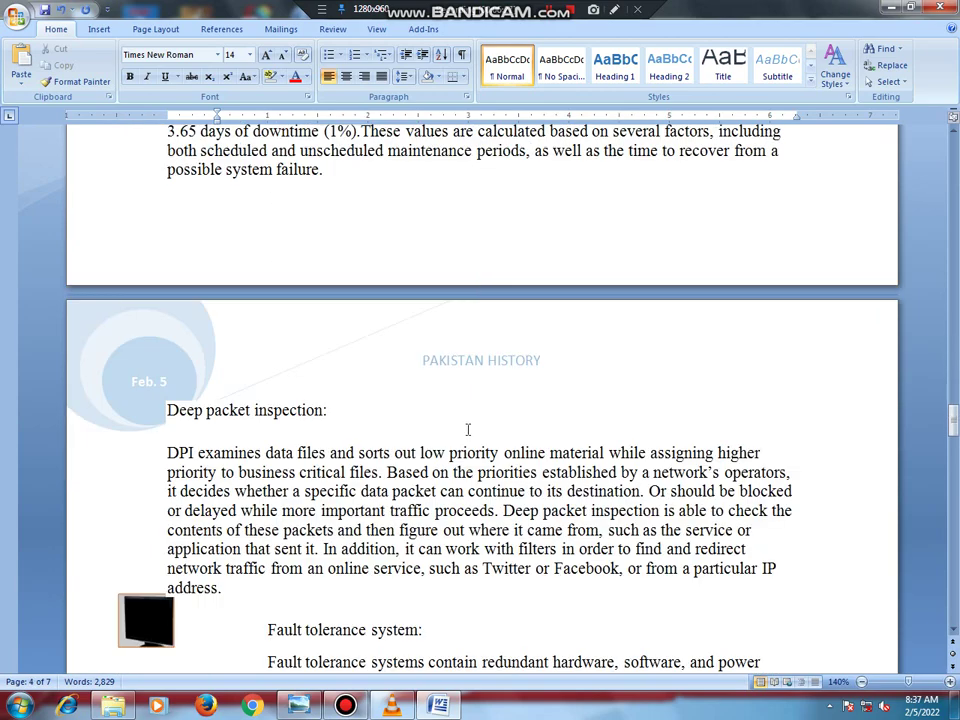
scroll(493, 330, down, 7)
scroll(493, 340, down, 5)
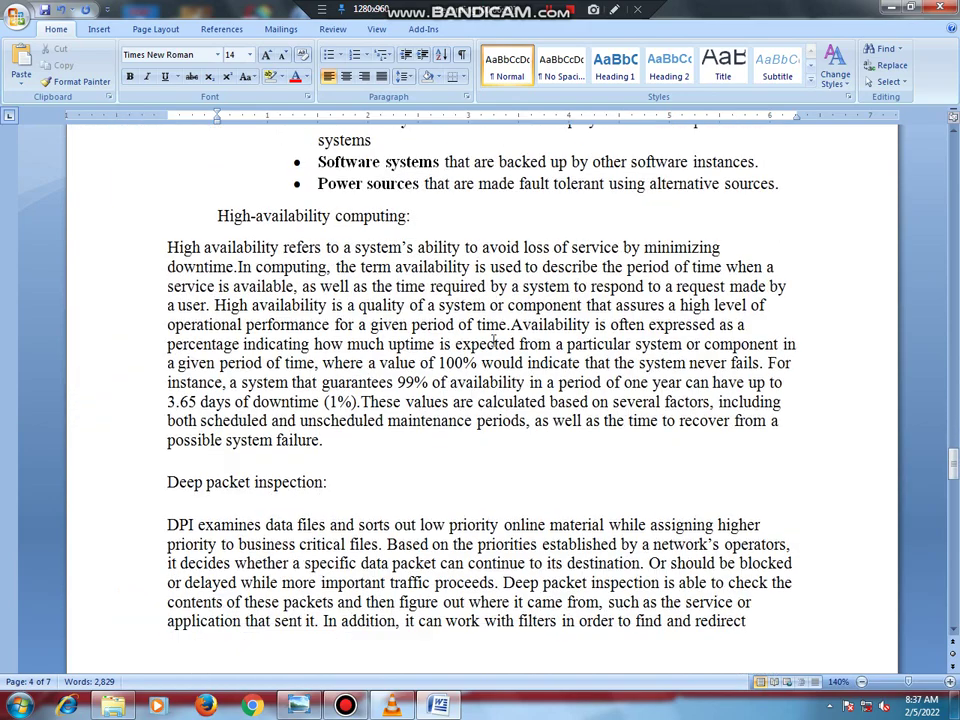
scroll(493, 340, down, 6)
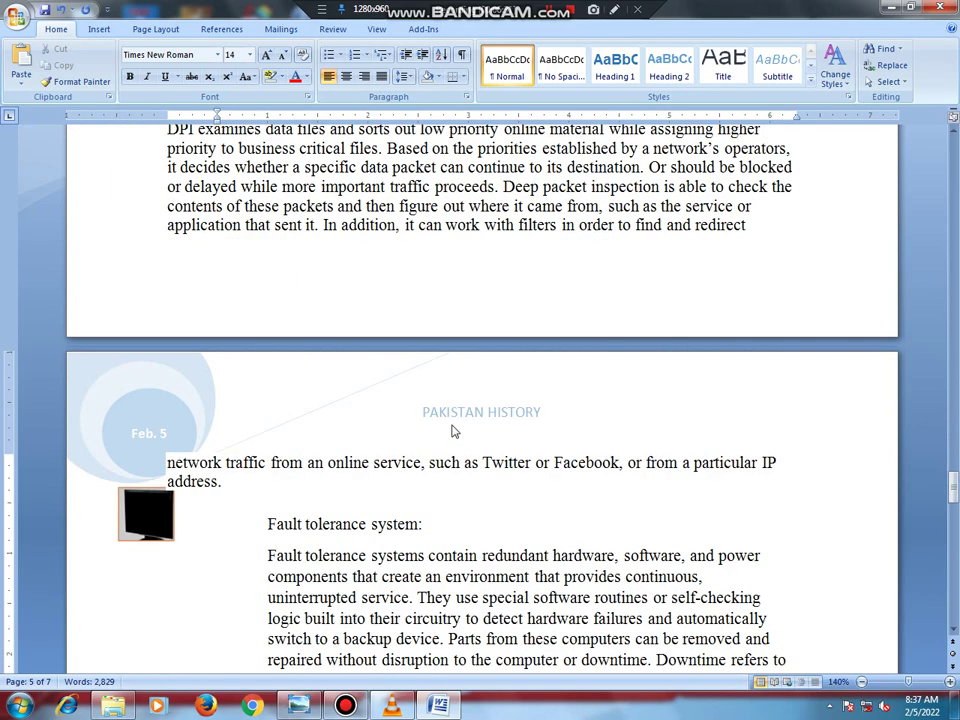
scroll(454, 420, up, 5)
scroll(455, 411, down, 9)
scroll(454, 411, up, 6)
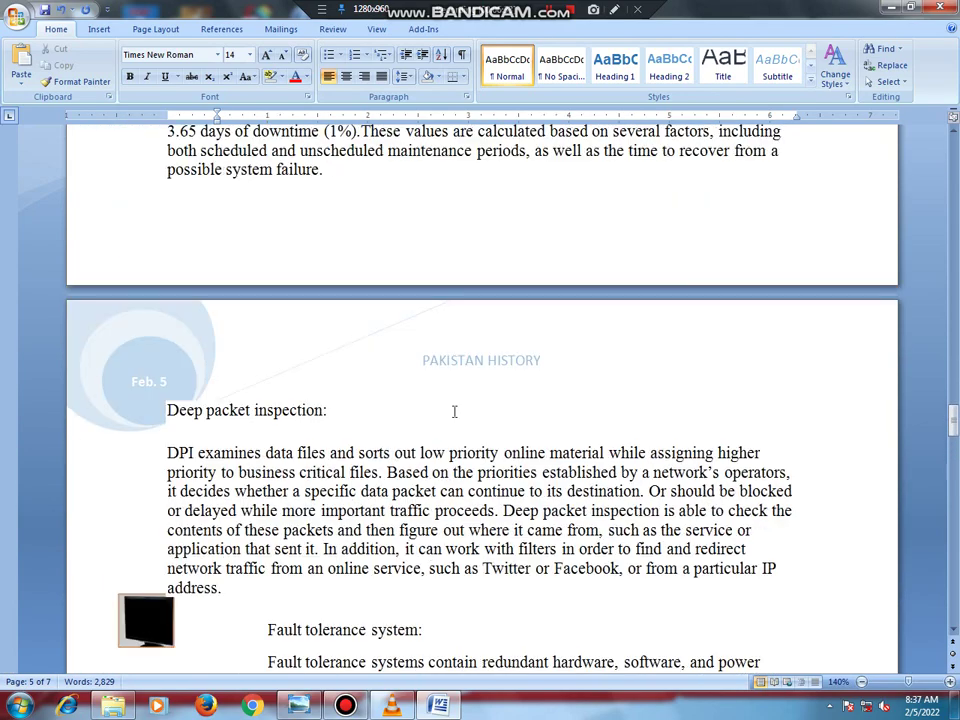
scroll(454, 410, down, 4)
scroll(454, 410, down, 6)
scroll(454, 410, up, 5)
scroll(454, 411, down, 5)
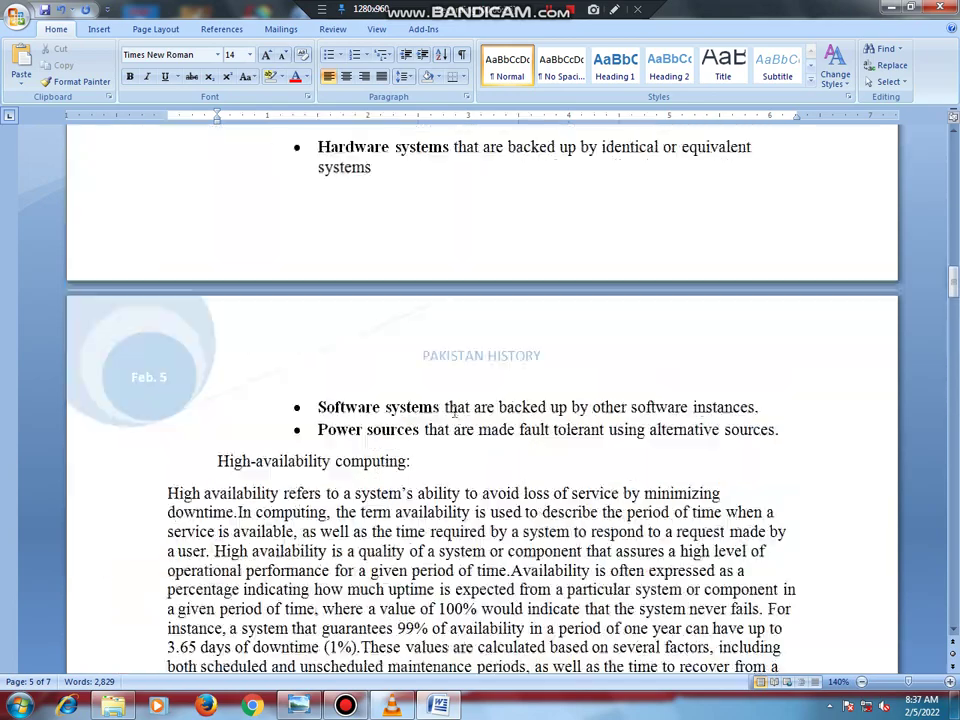
scroll(454, 411, up, 10)
scroll(454, 411, down, 10)
scroll(454, 411, up, 5)
scroll(454, 411, down, 3)
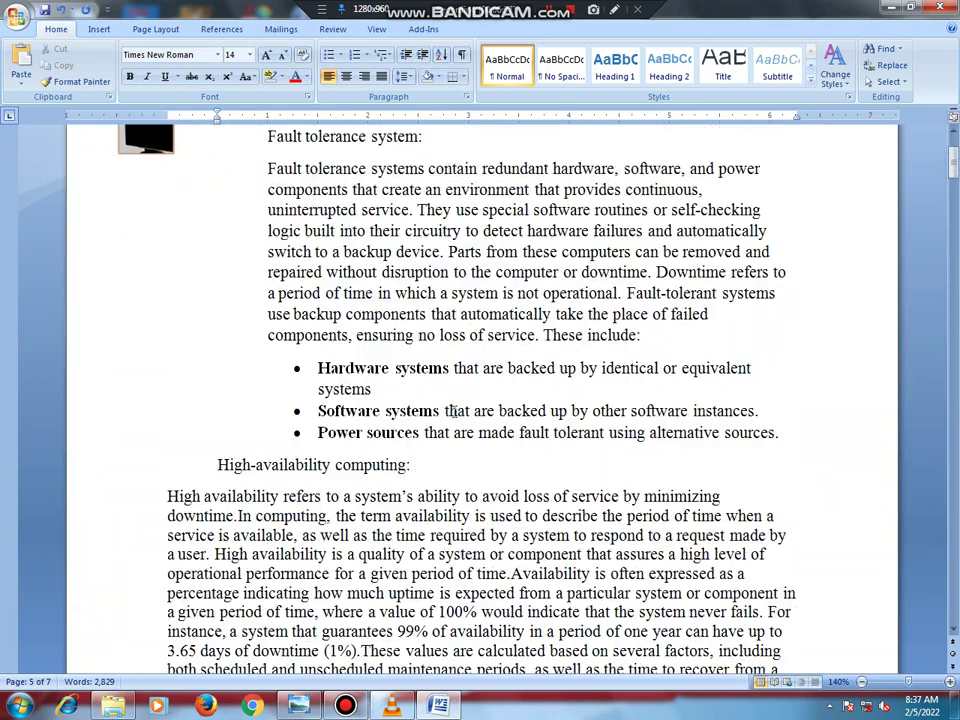
scroll(454, 411, up, 4)
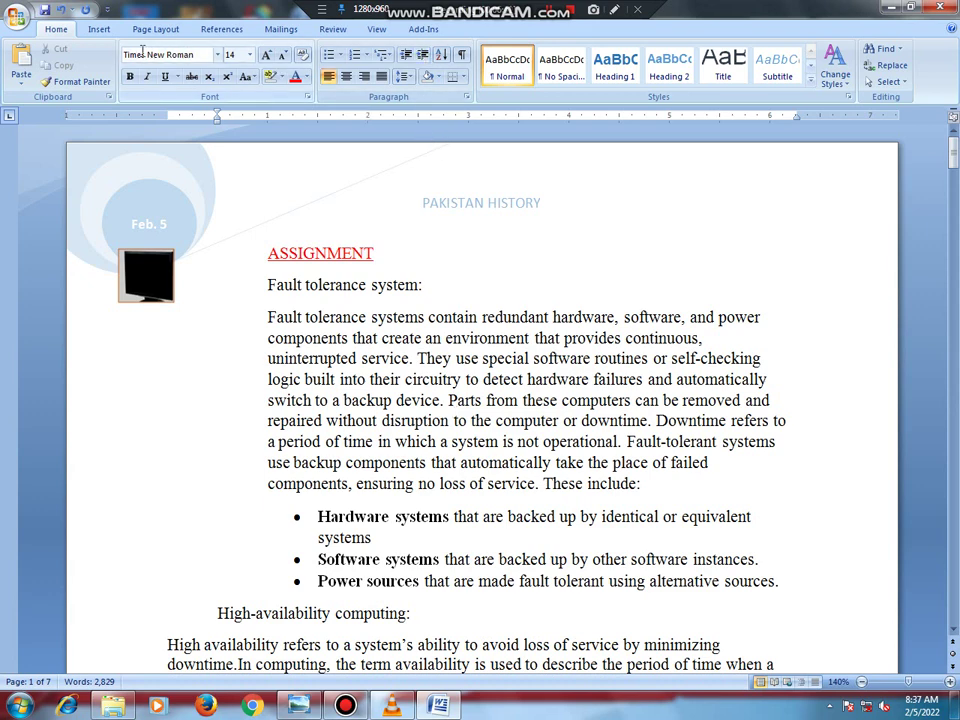
Apply the Austere (Odd Page) header design from the Insert tab's Header gallery
click(99, 29)
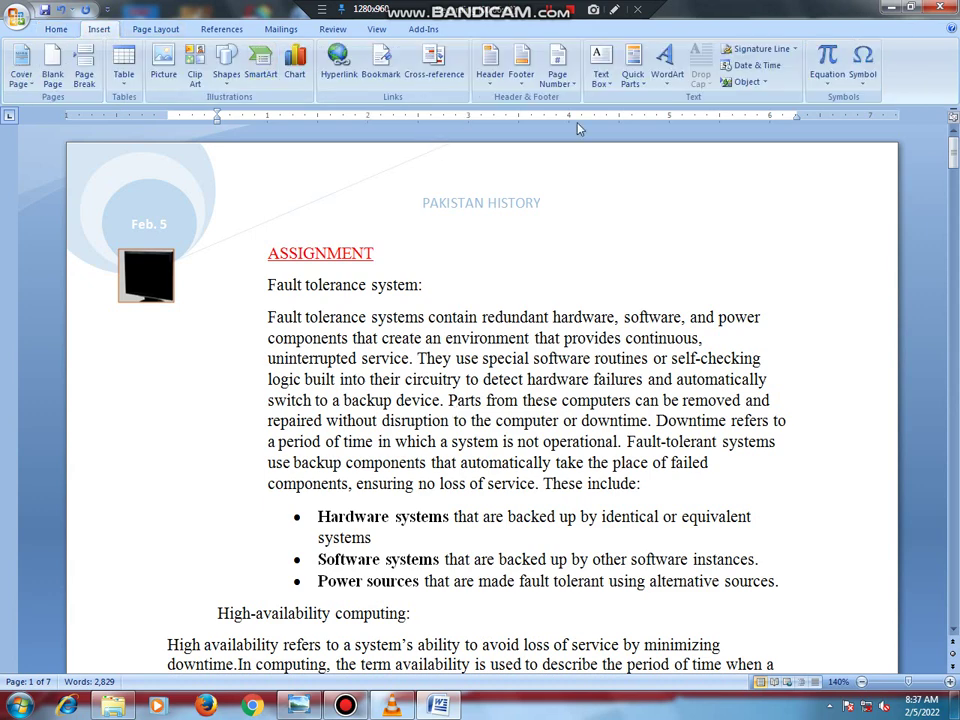
click(490, 72)
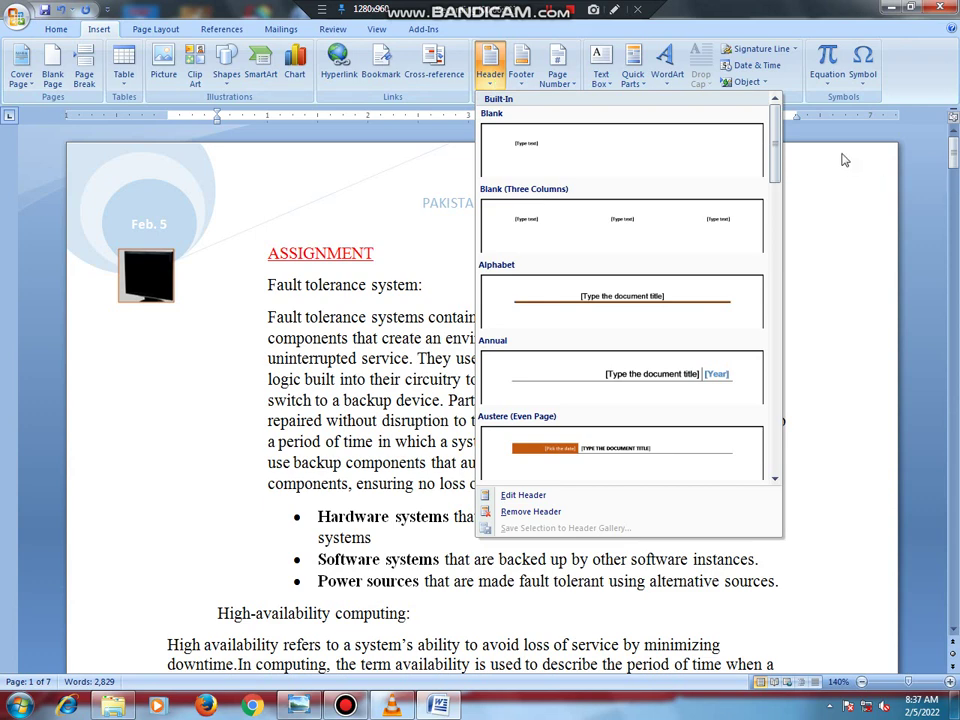
drag(776, 133, 776, 176)
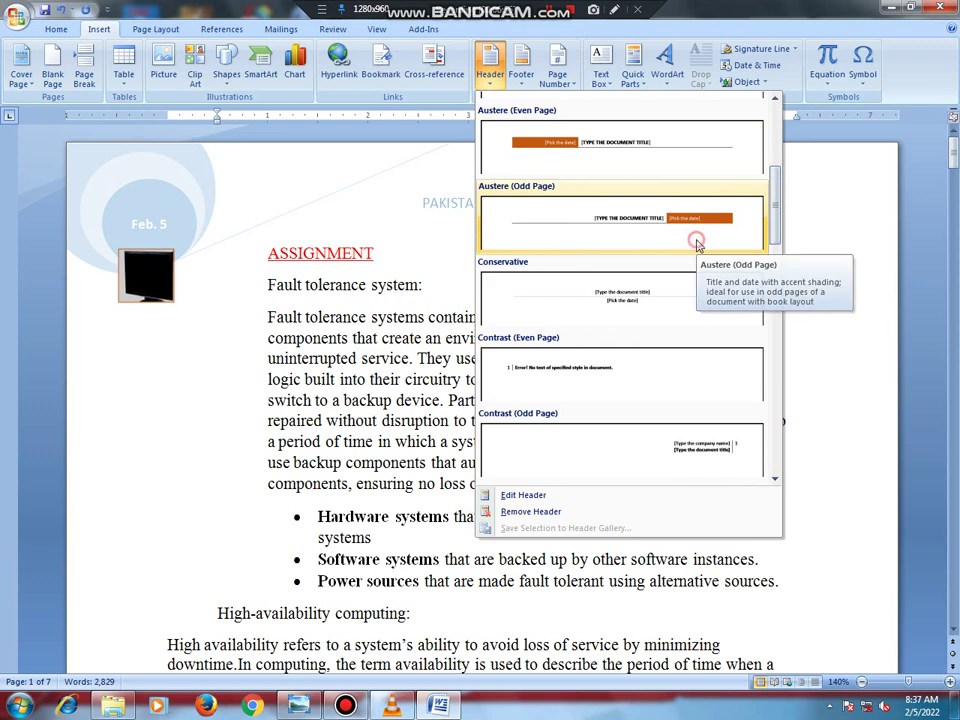
click(696, 243)
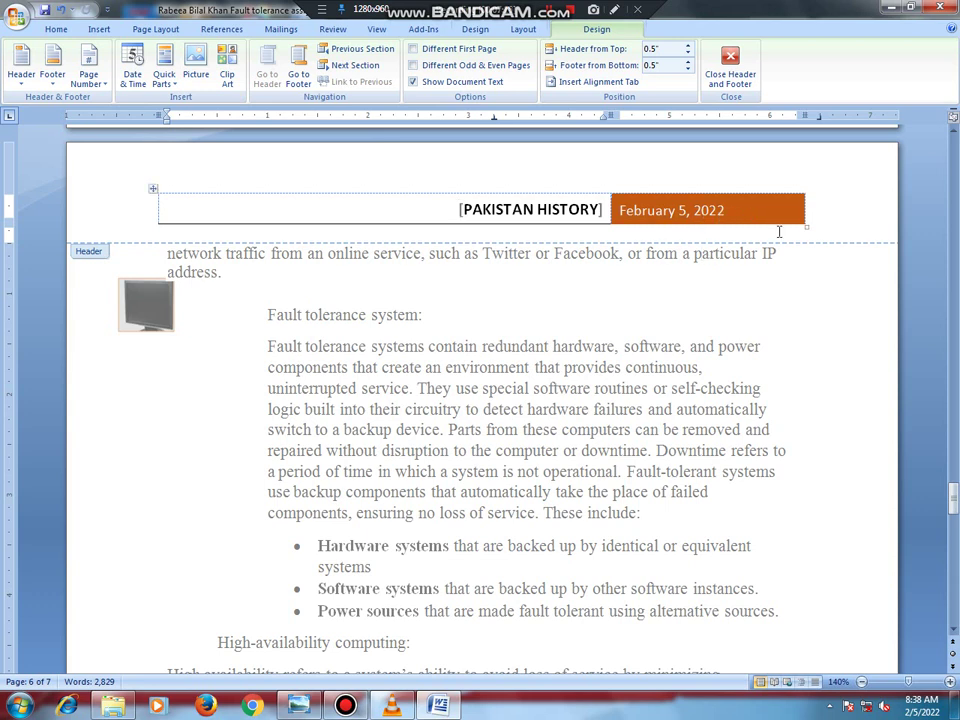
Close header editing and scroll back to page 1 to review the new header
double_click(779, 295)
scroll(777, 298, down, 4)
scroll(777, 298, down, 4)
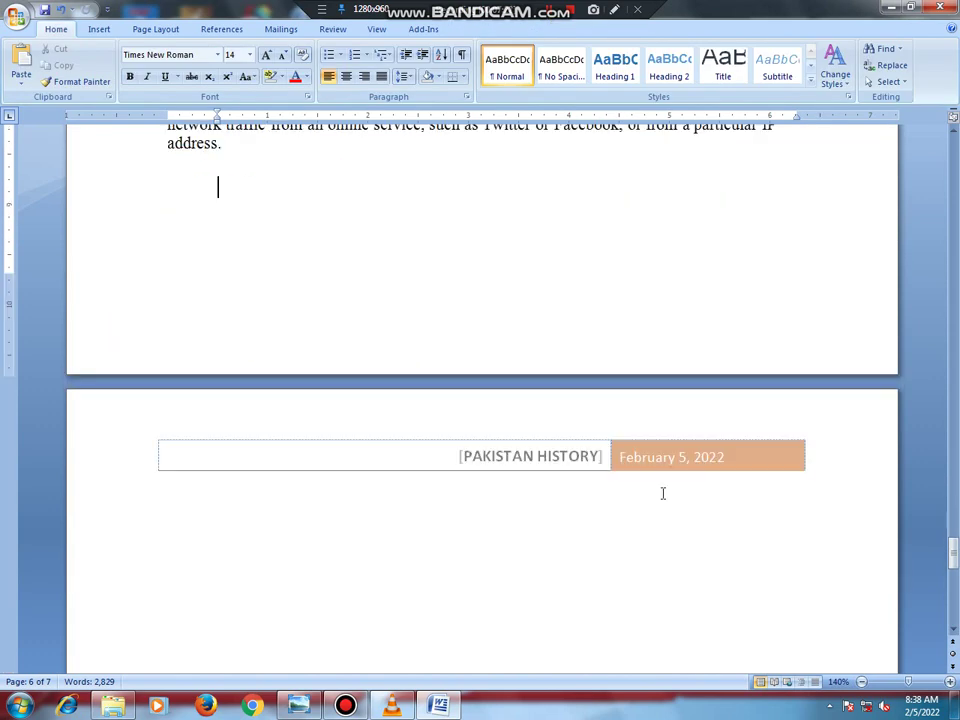
scroll(662, 493, down, 6)
scroll(662, 493, up, 5)
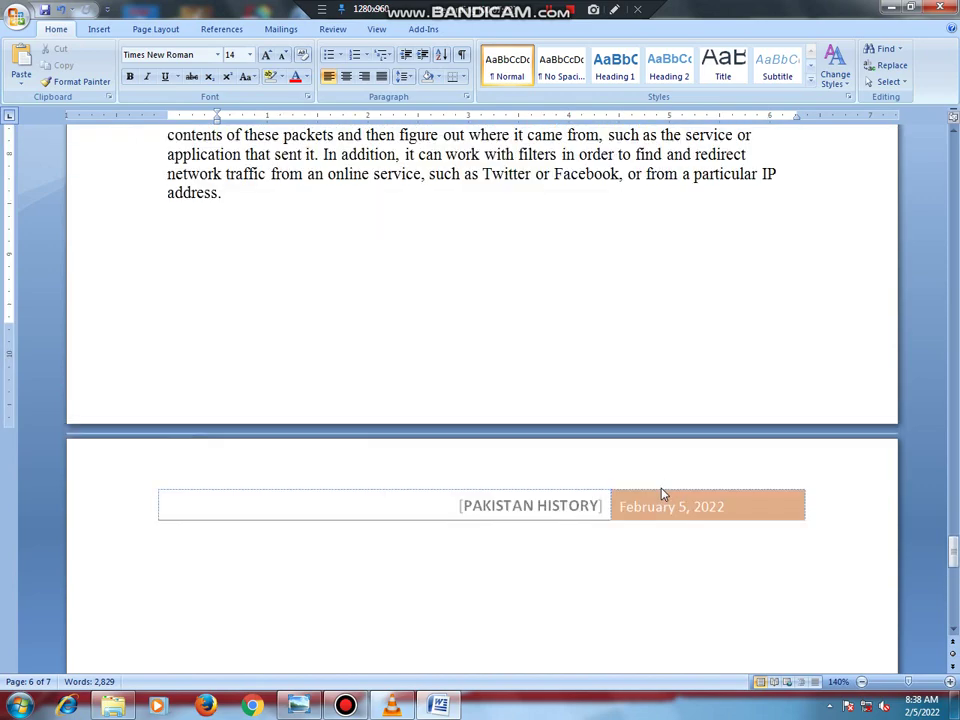
scroll(662, 493, up, 10)
scroll(662, 490, down, 5)
scroll(662, 490, up, 6)
scroll(662, 490, down, 6)
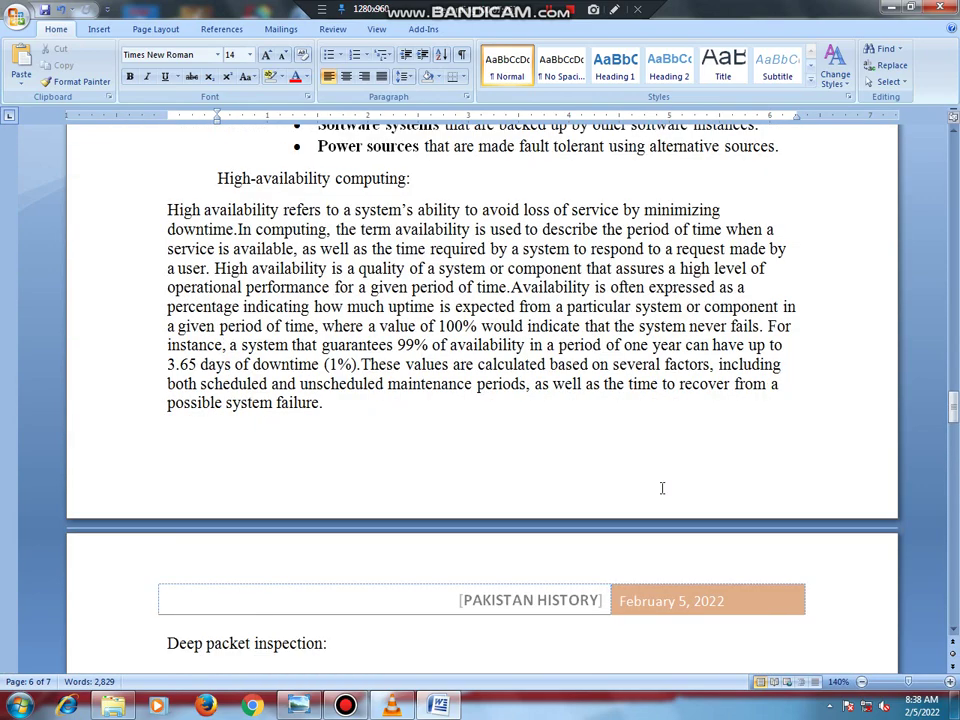
scroll(662, 490, down, 3)
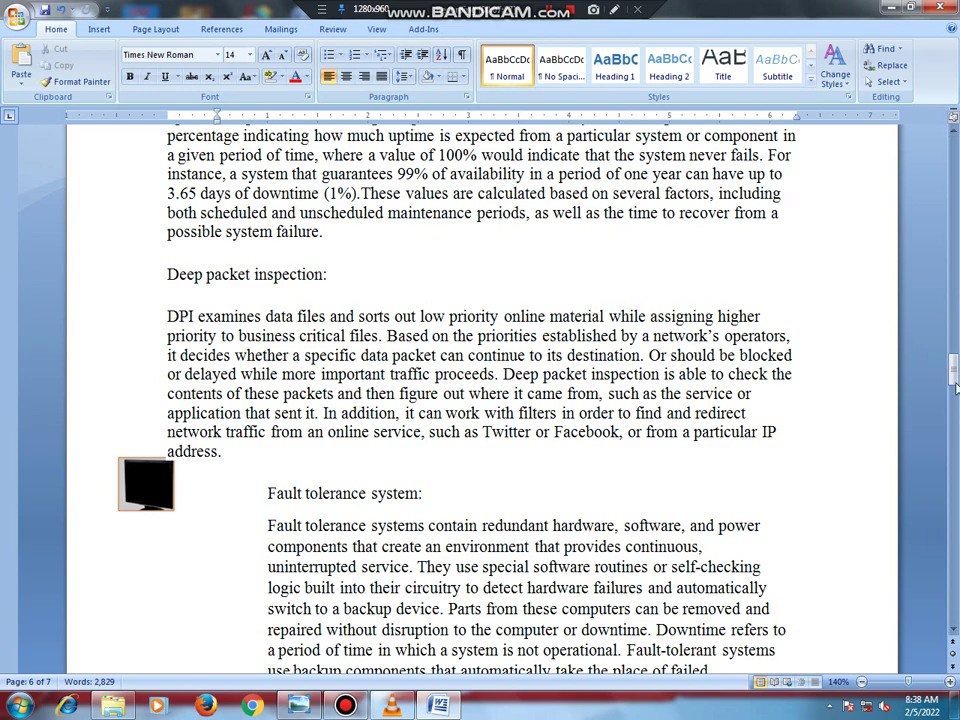
drag(953, 383, 953, 140)
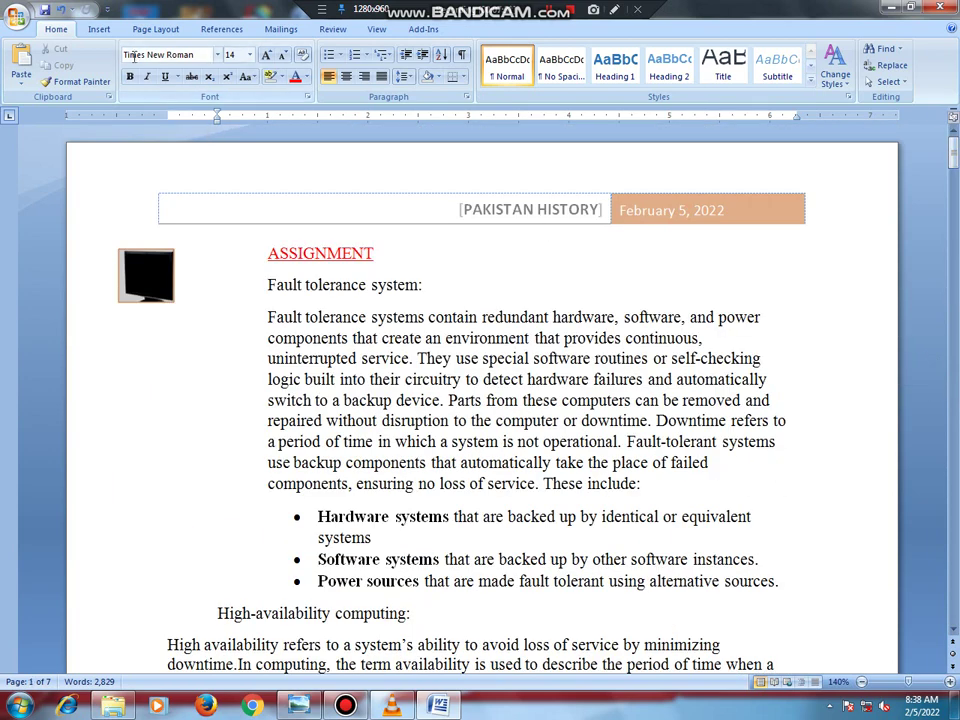
Reopen the header through Insert > Header > Edit Header to show the Design tools
click(99, 29)
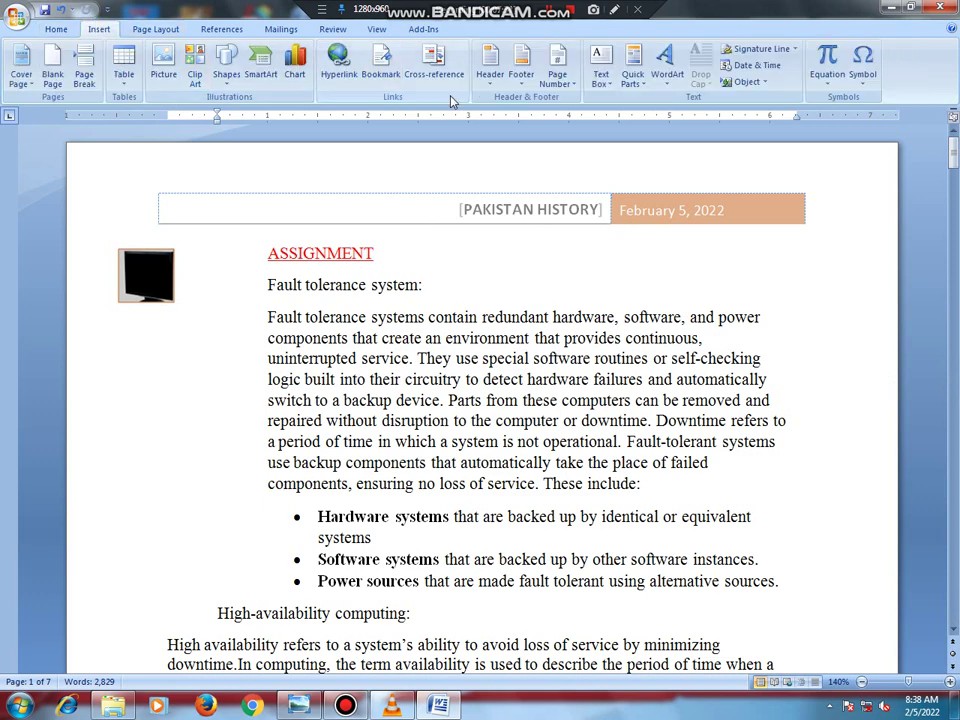
click(490, 75)
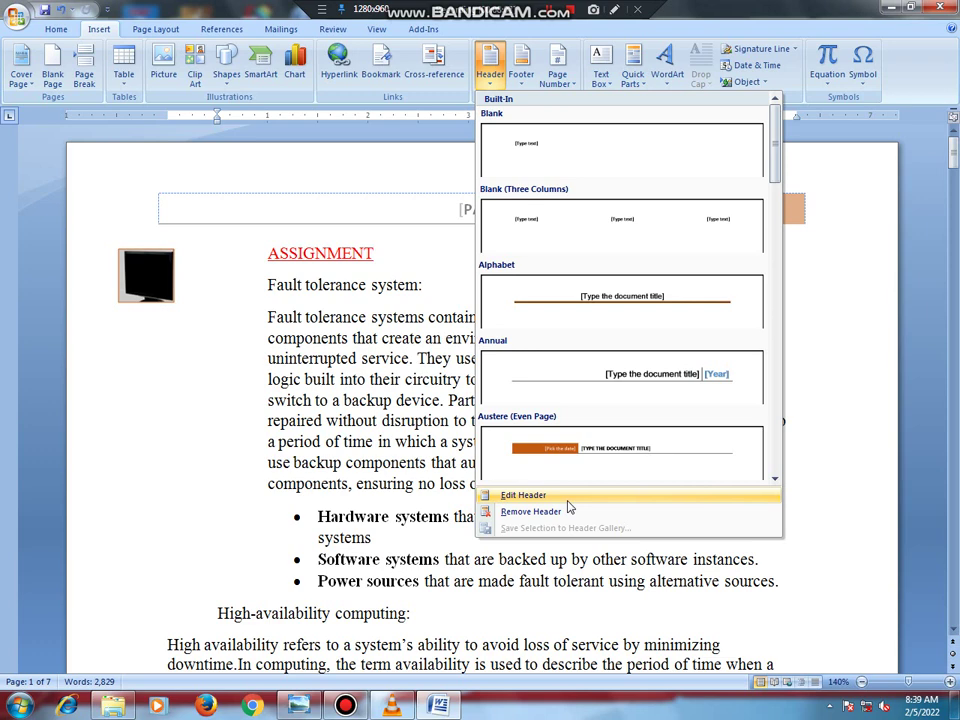
click(569, 503)
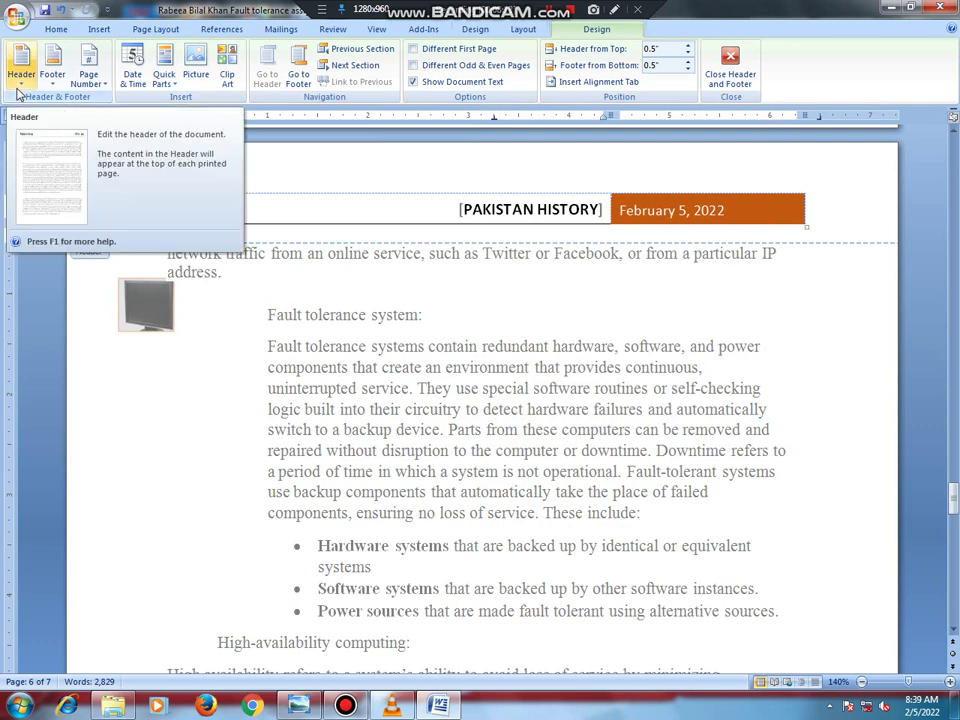
Draw a red rectangle around the Header & Footer Tools Design ribbon with Bandicam
click(614, 9)
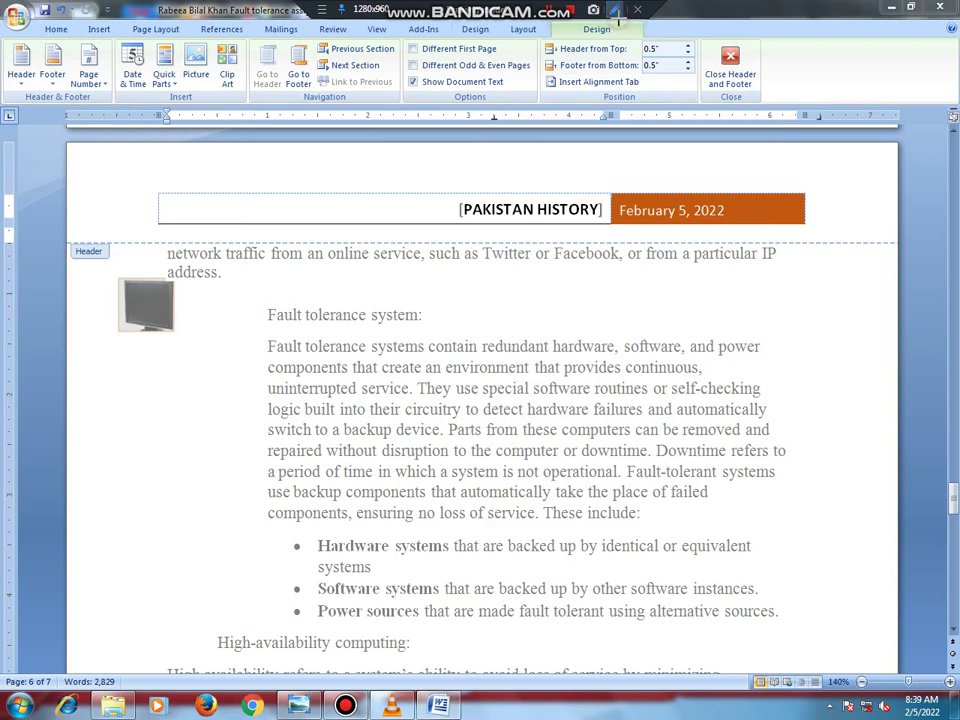
drag(5, 24, 777, 116)
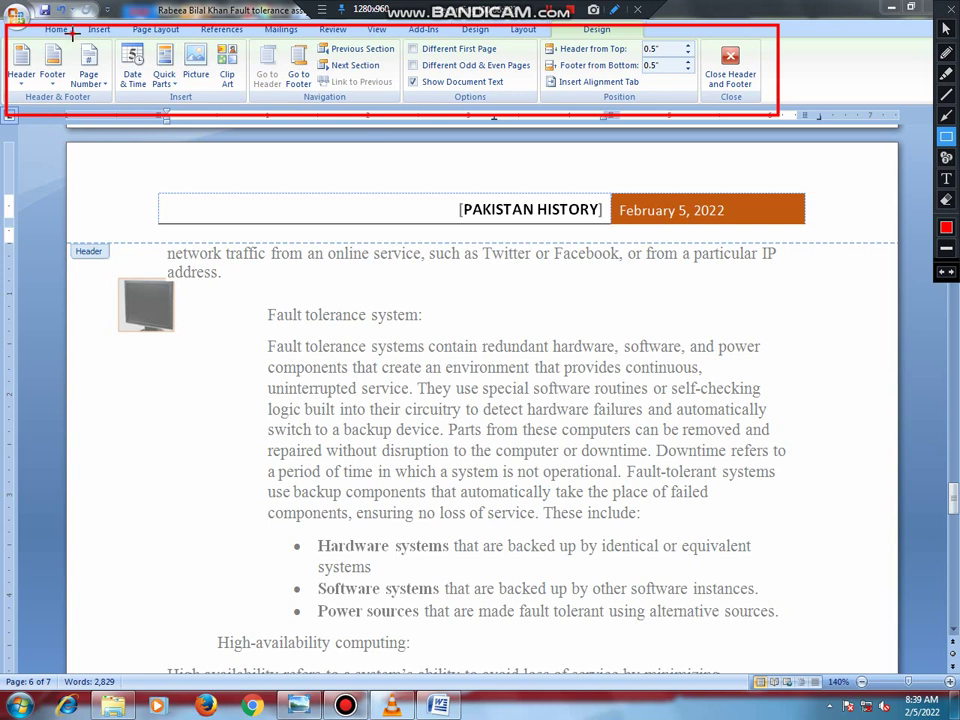
Draw red boxes around the Page Number and Clip Art buttons
drag(70, 39, 114, 107)
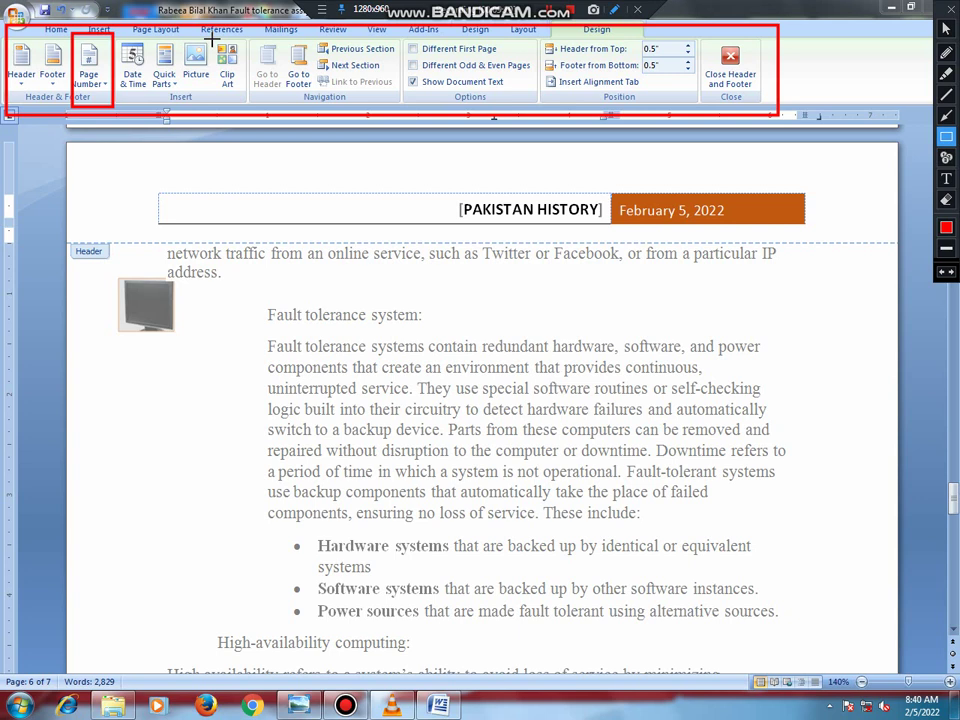
drag(212, 40, 243, 97)
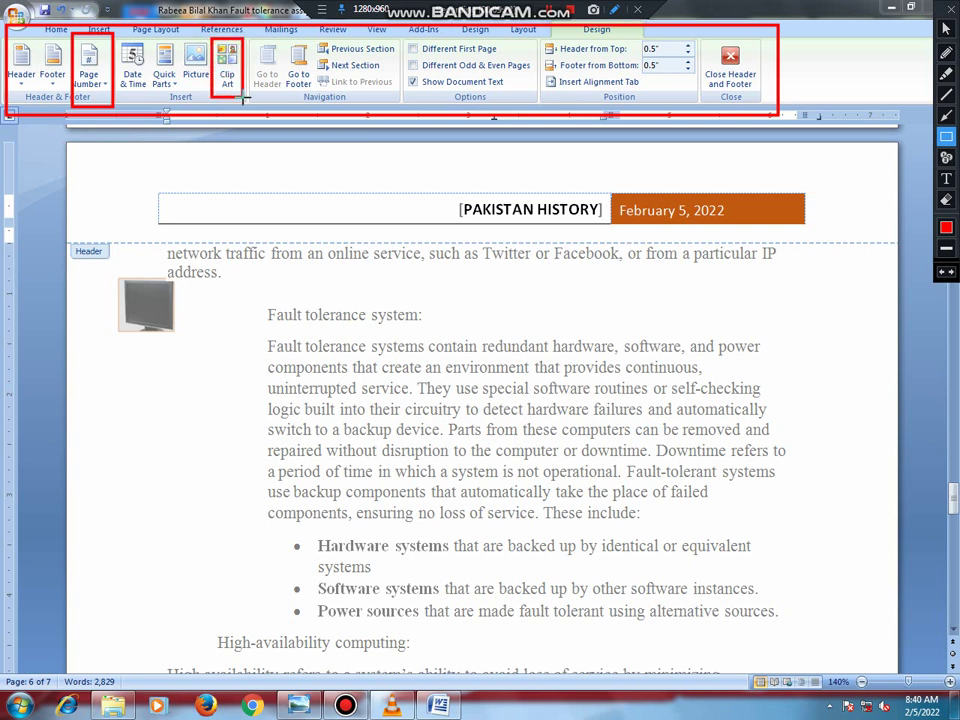